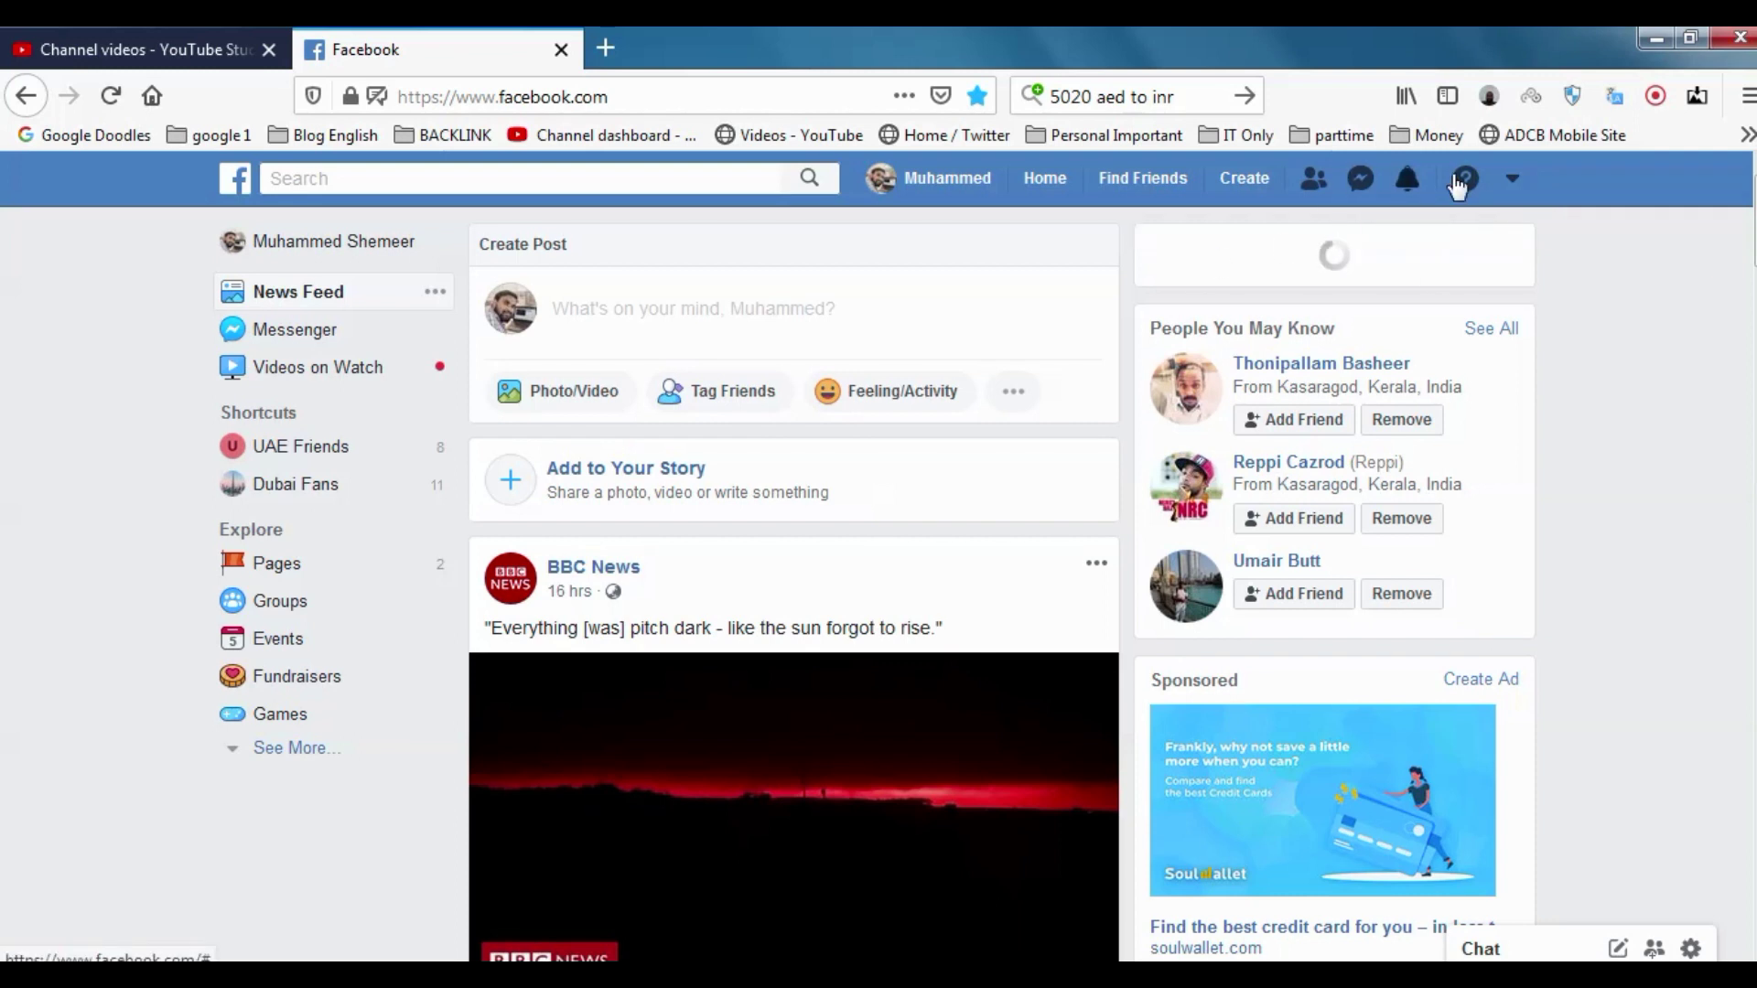
Open the account dropdown menu from the News Feed top bar
left_click(1511, 182)
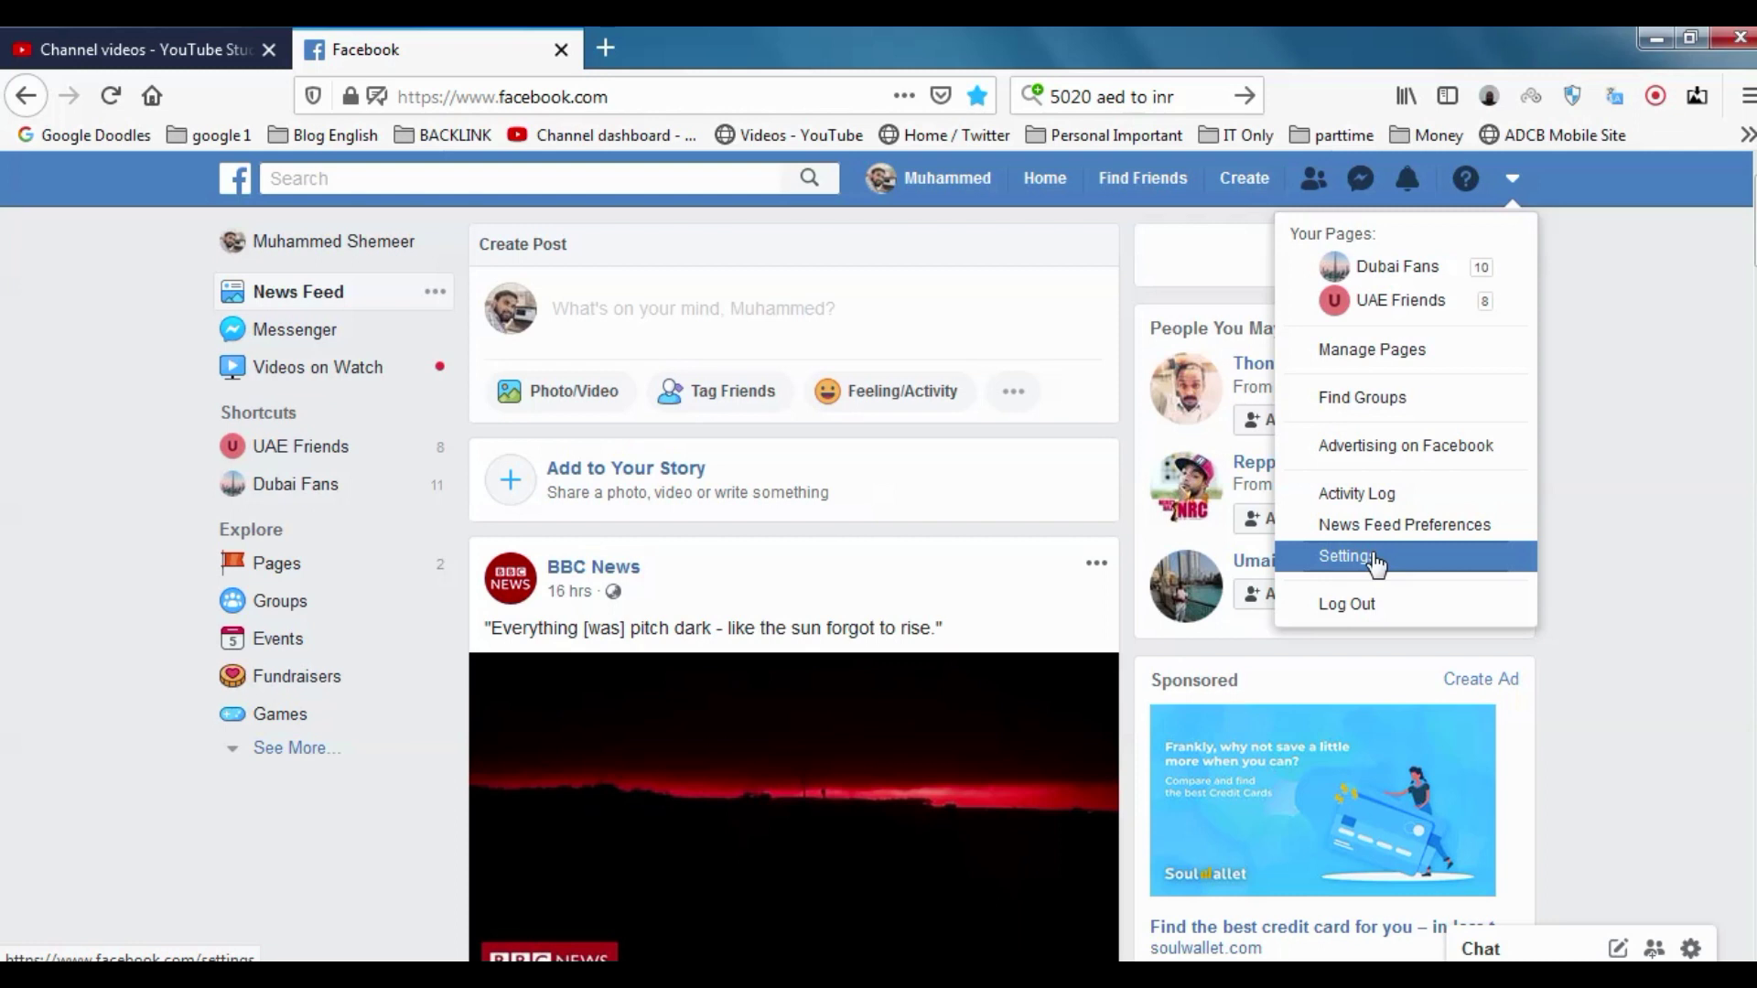
left_click(1373, 557)
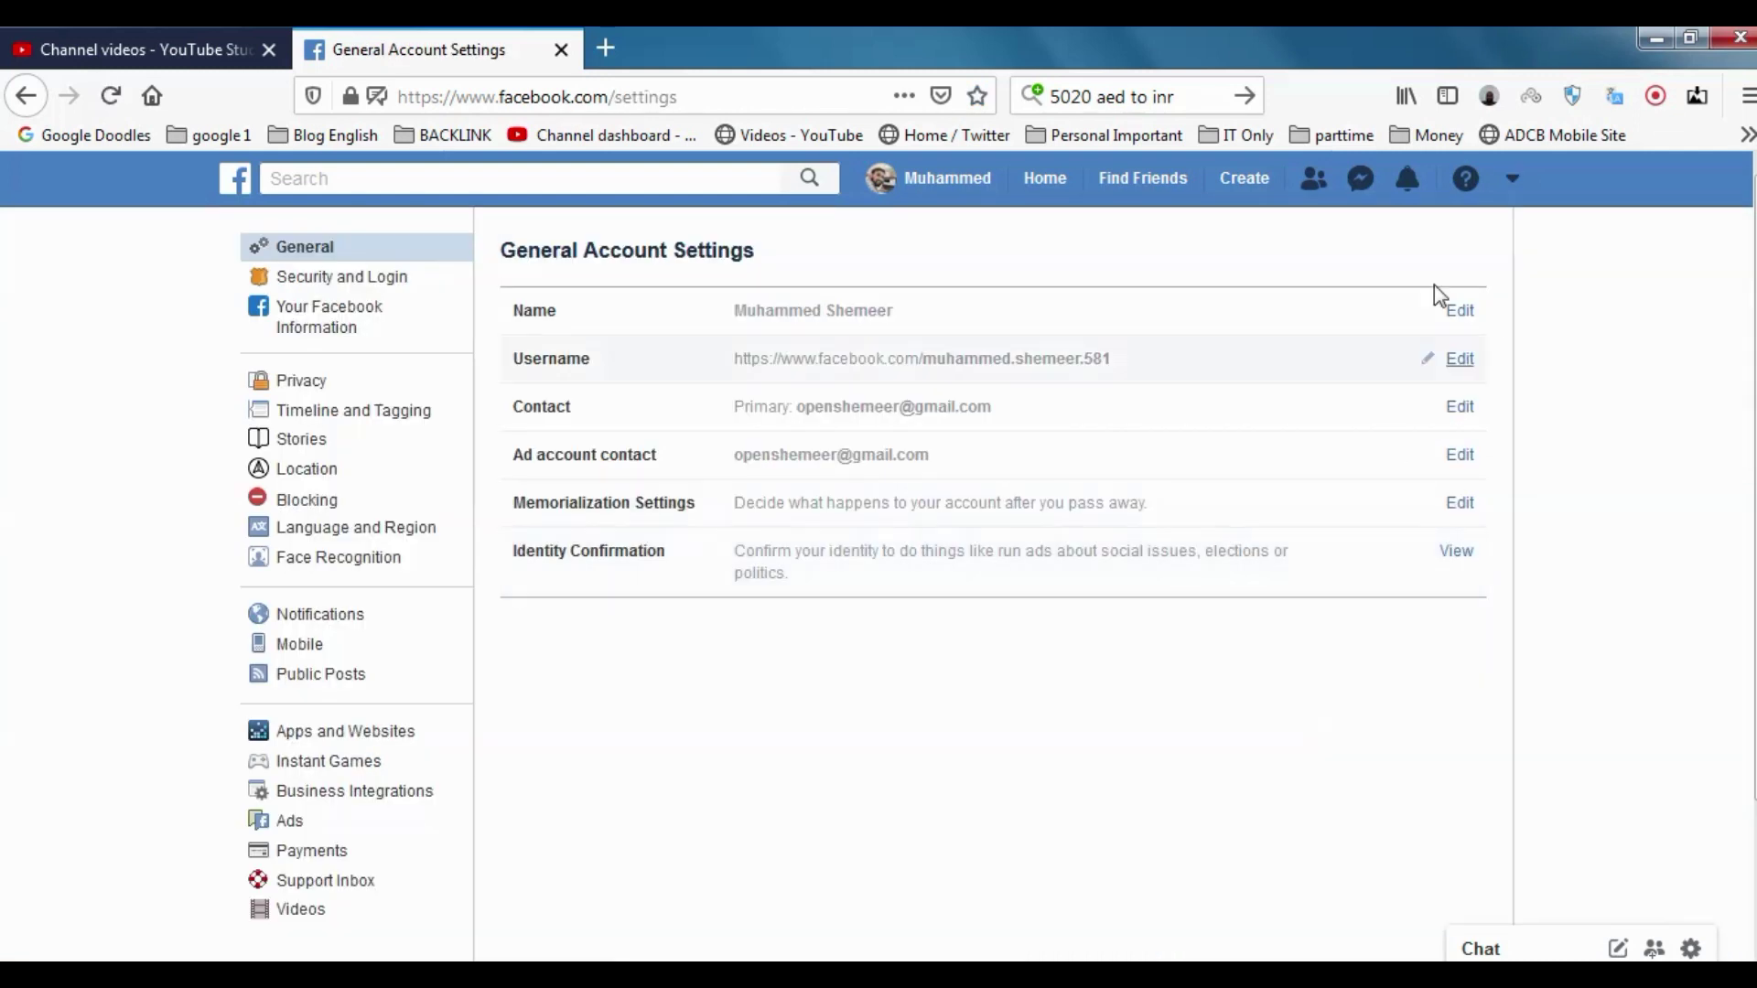
left_click(1510, 179)
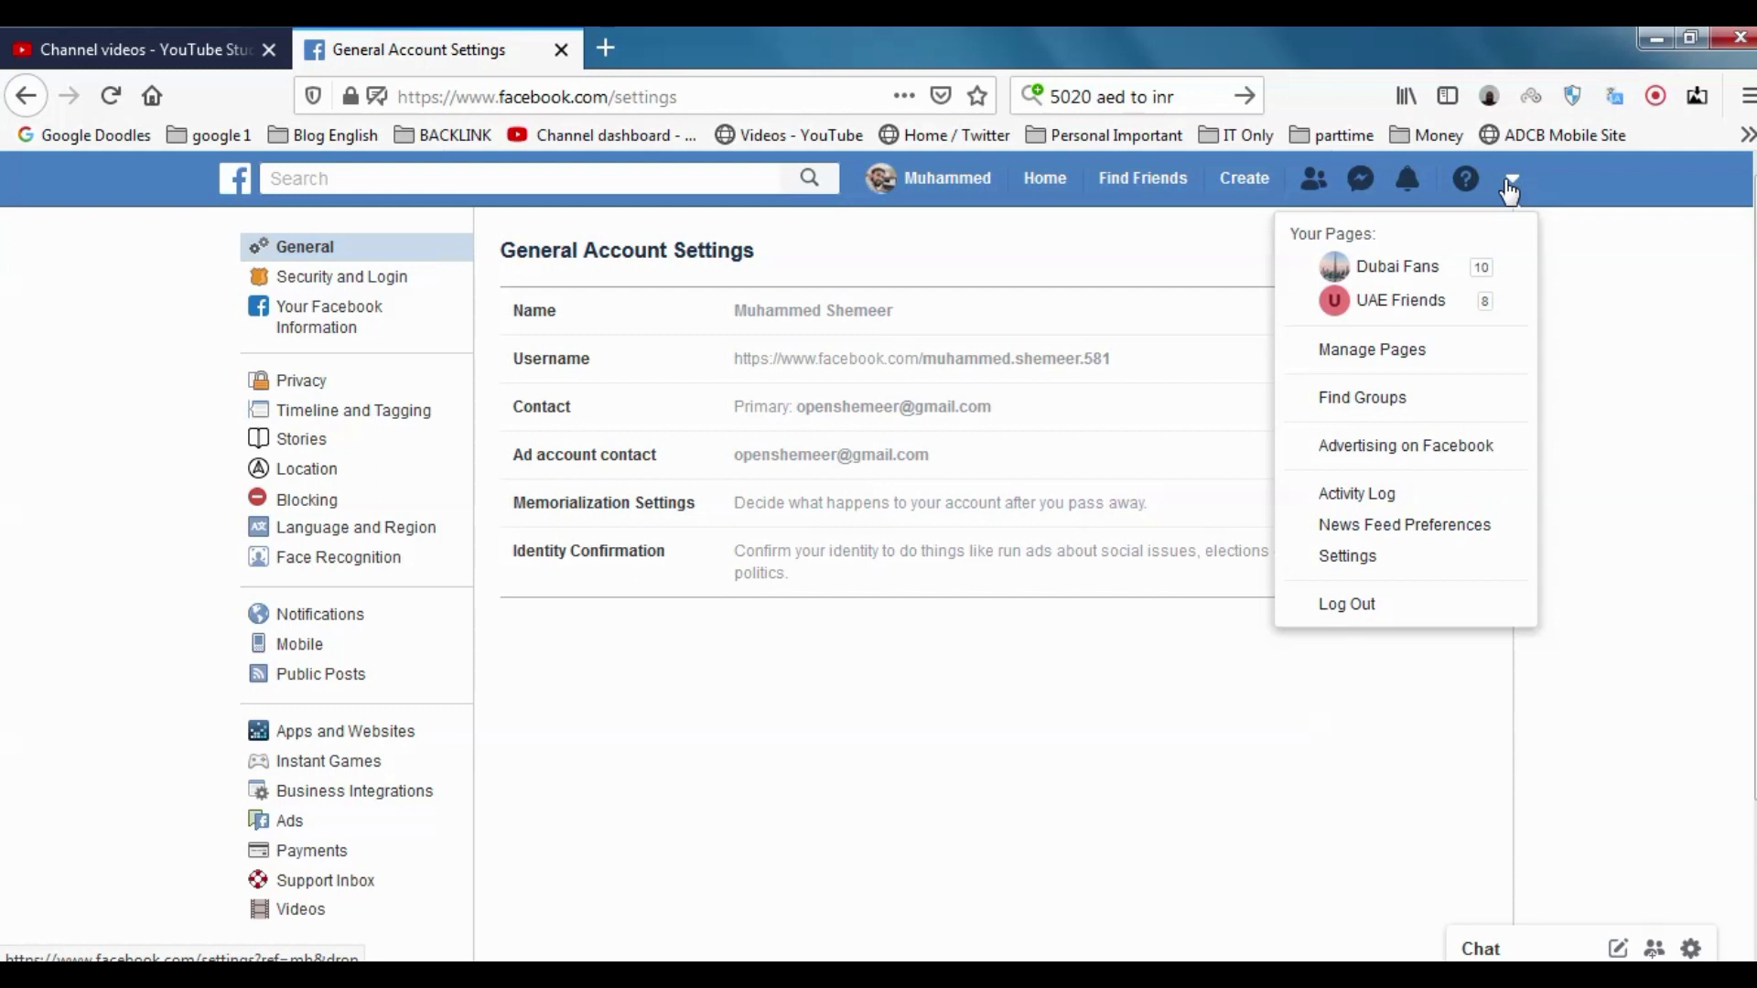
left_click(1398, 557)
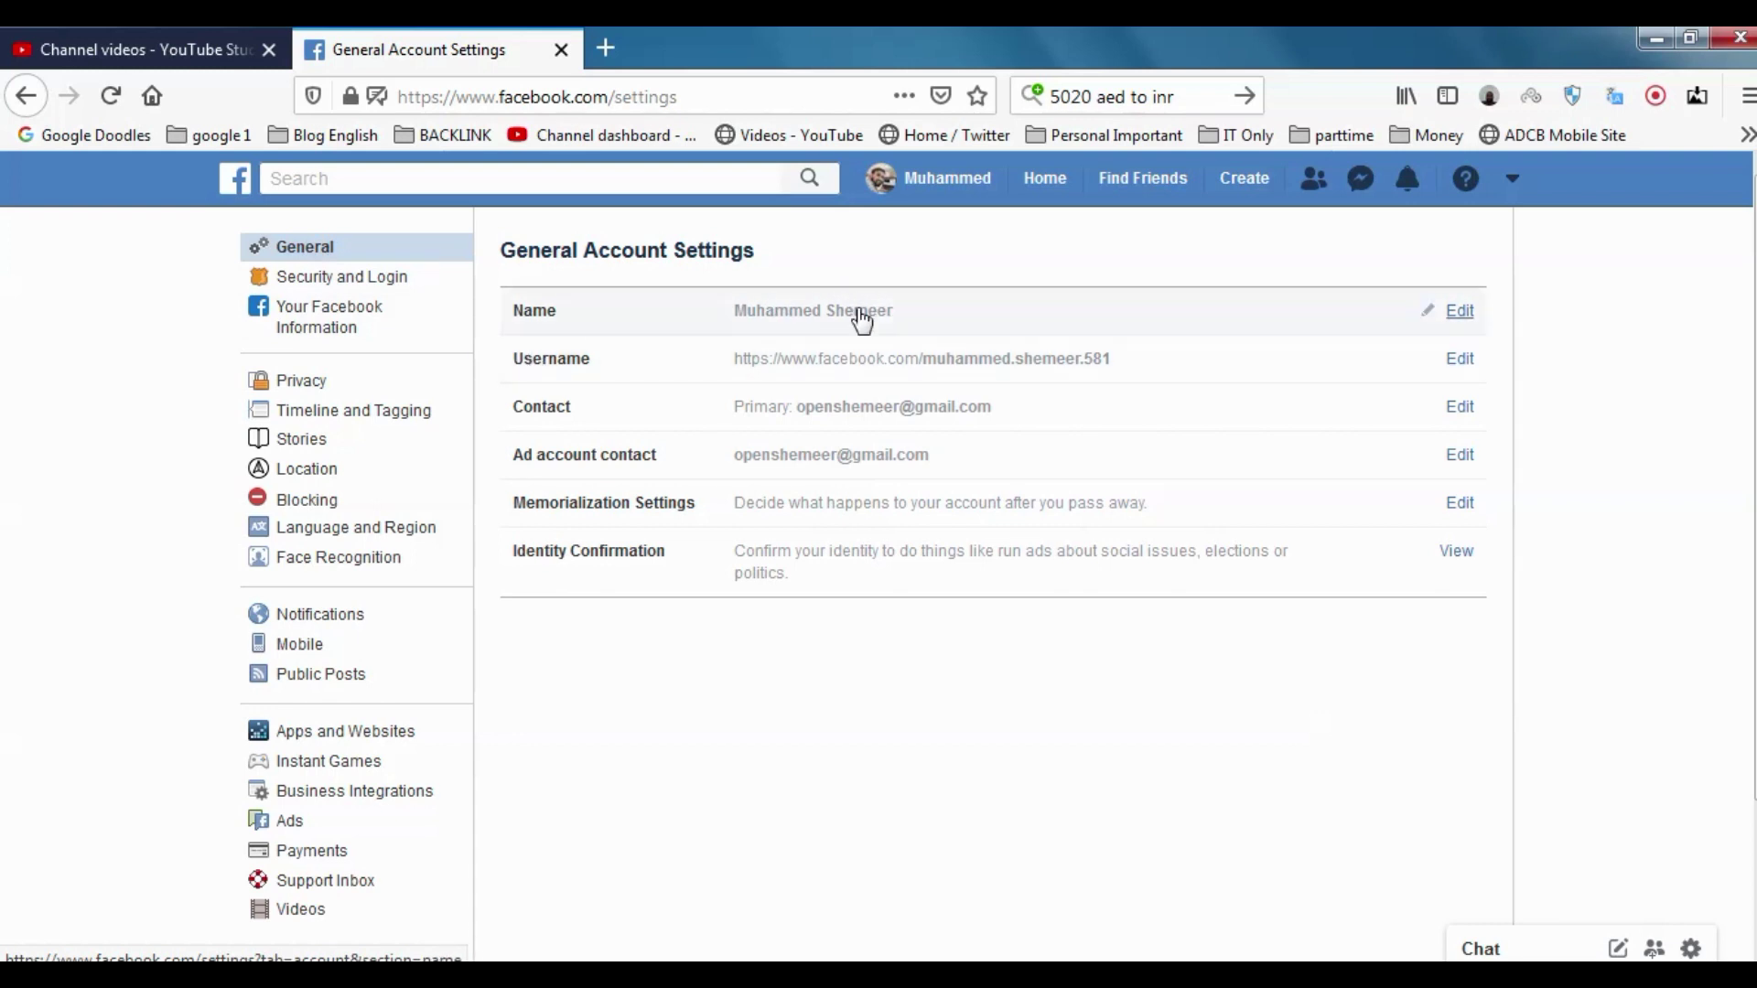
Swap the account's first and last names in the Name fields and submit for review
left_click(1459, 312)
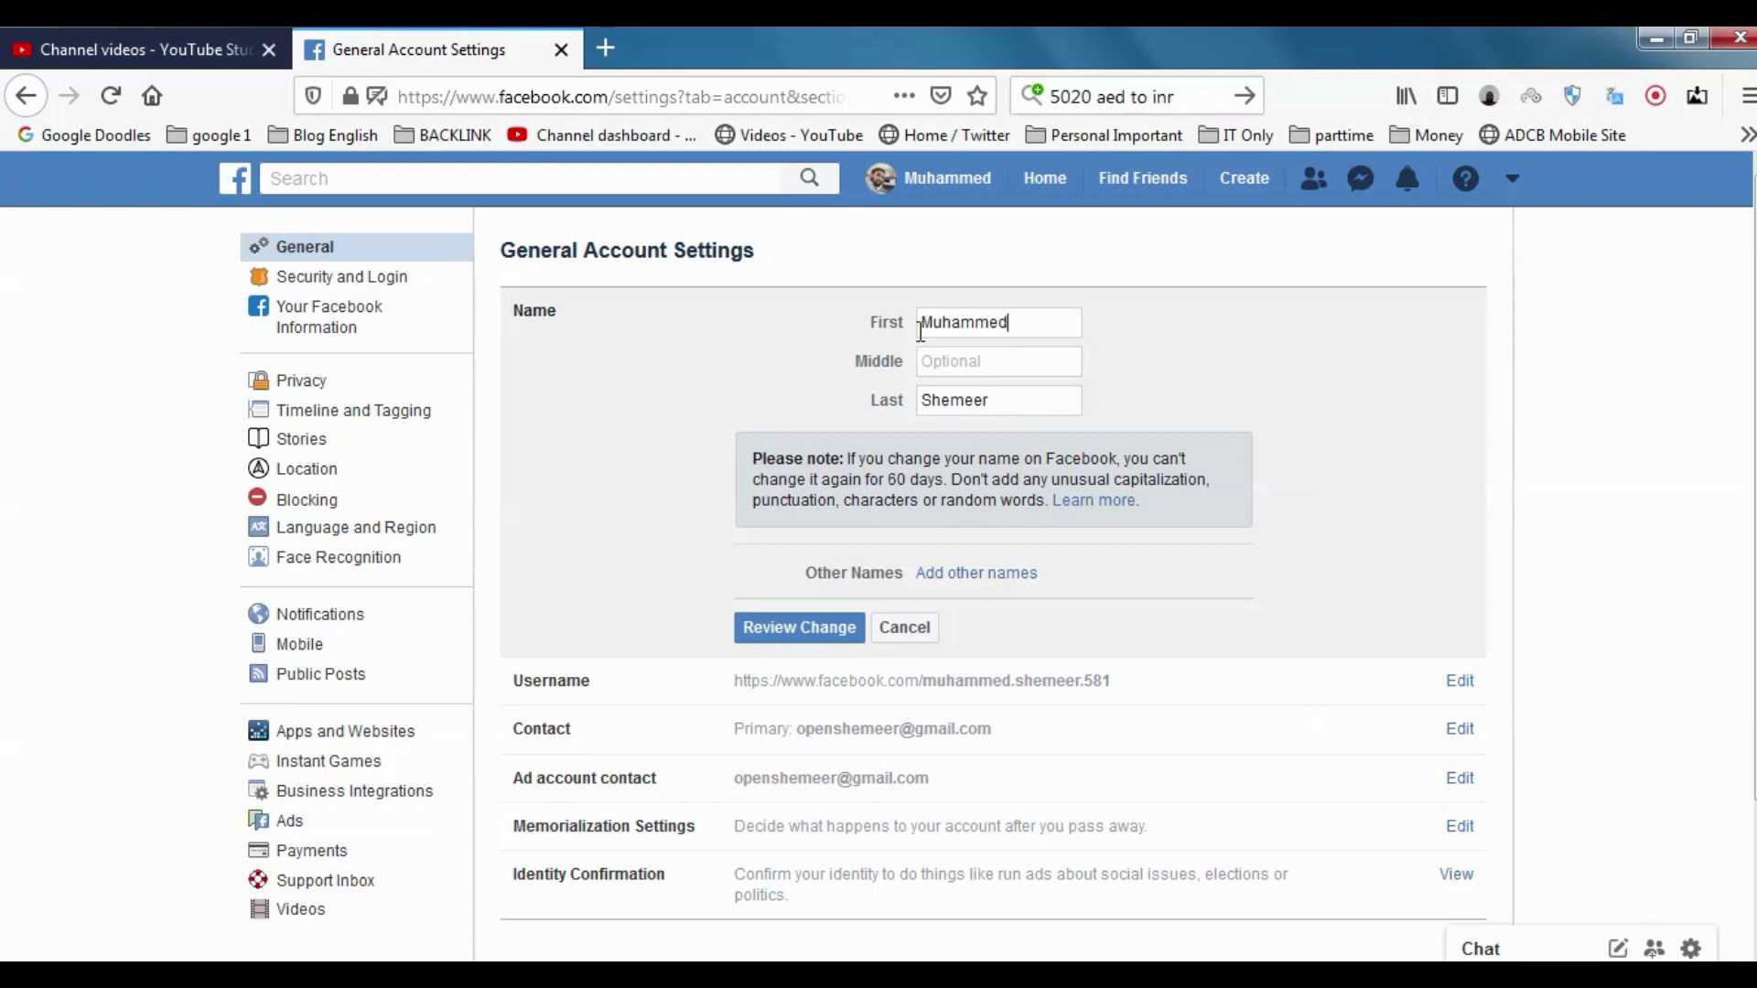
left_click_drag(1007, 322, 720, 320)
type("Shemeer")
left_click_drag(990, 400, 874, 404)
type("Muhammed")
left_click(835, 628)
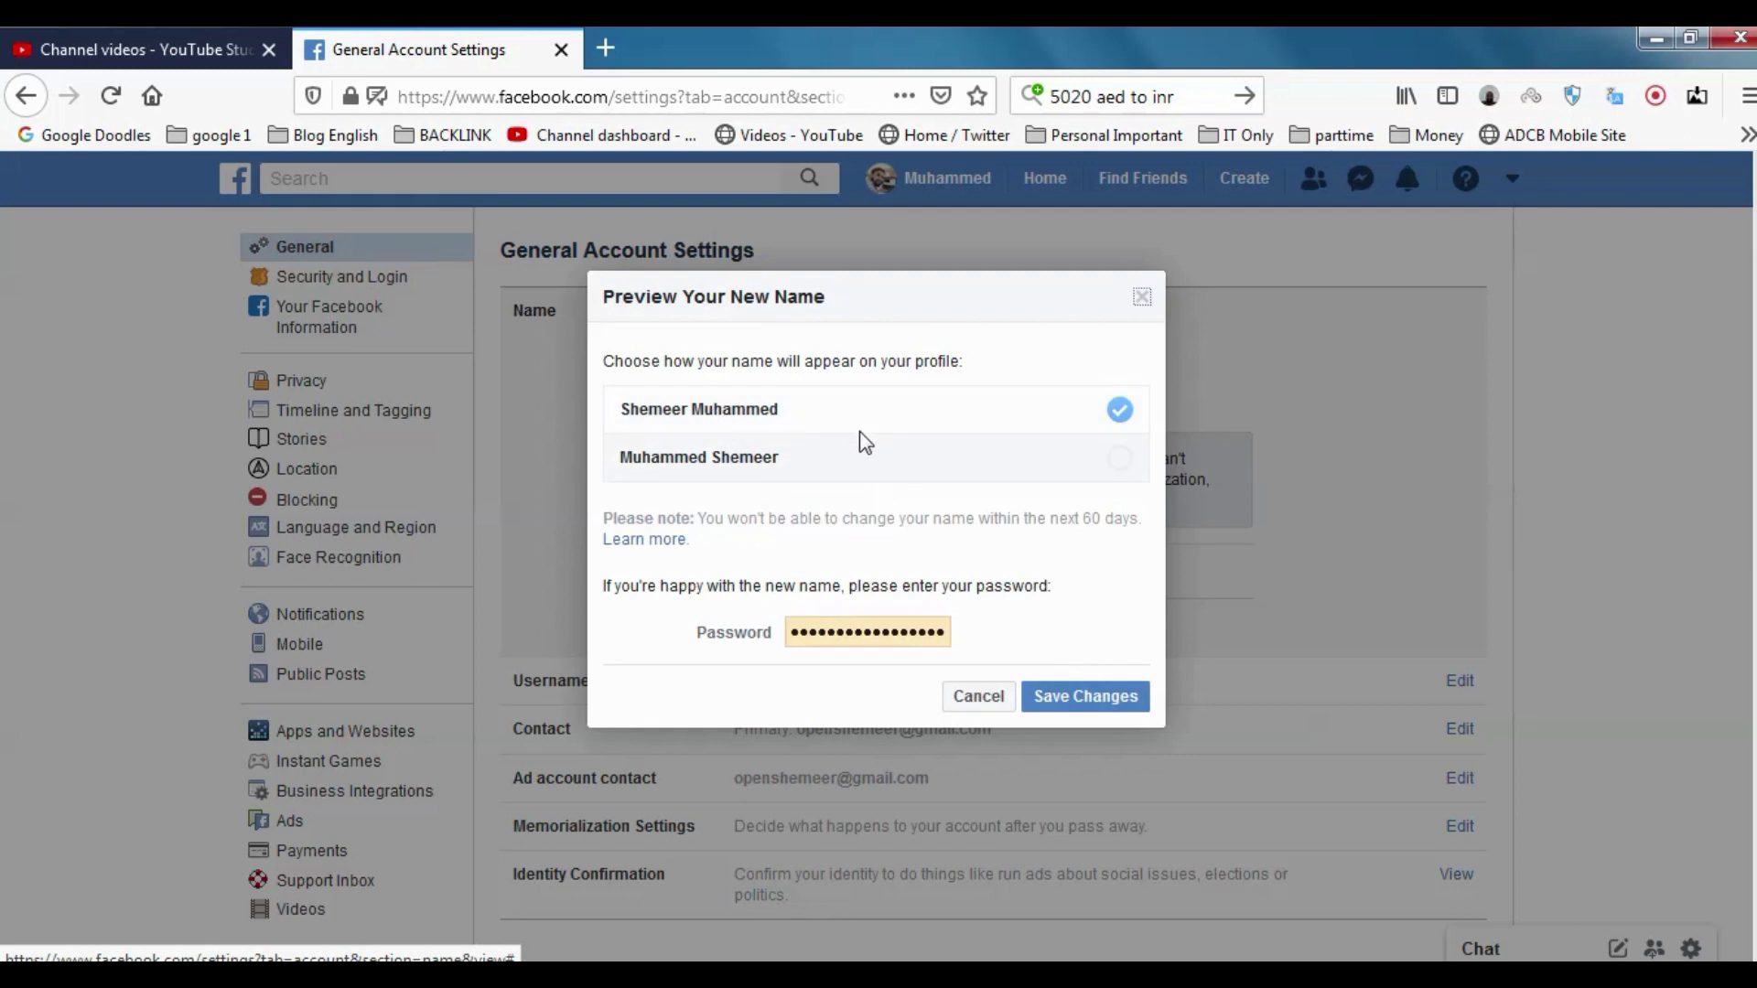
Confirm the new name with the account password, retyping it after rejection, and save
left_click(1086, 700)
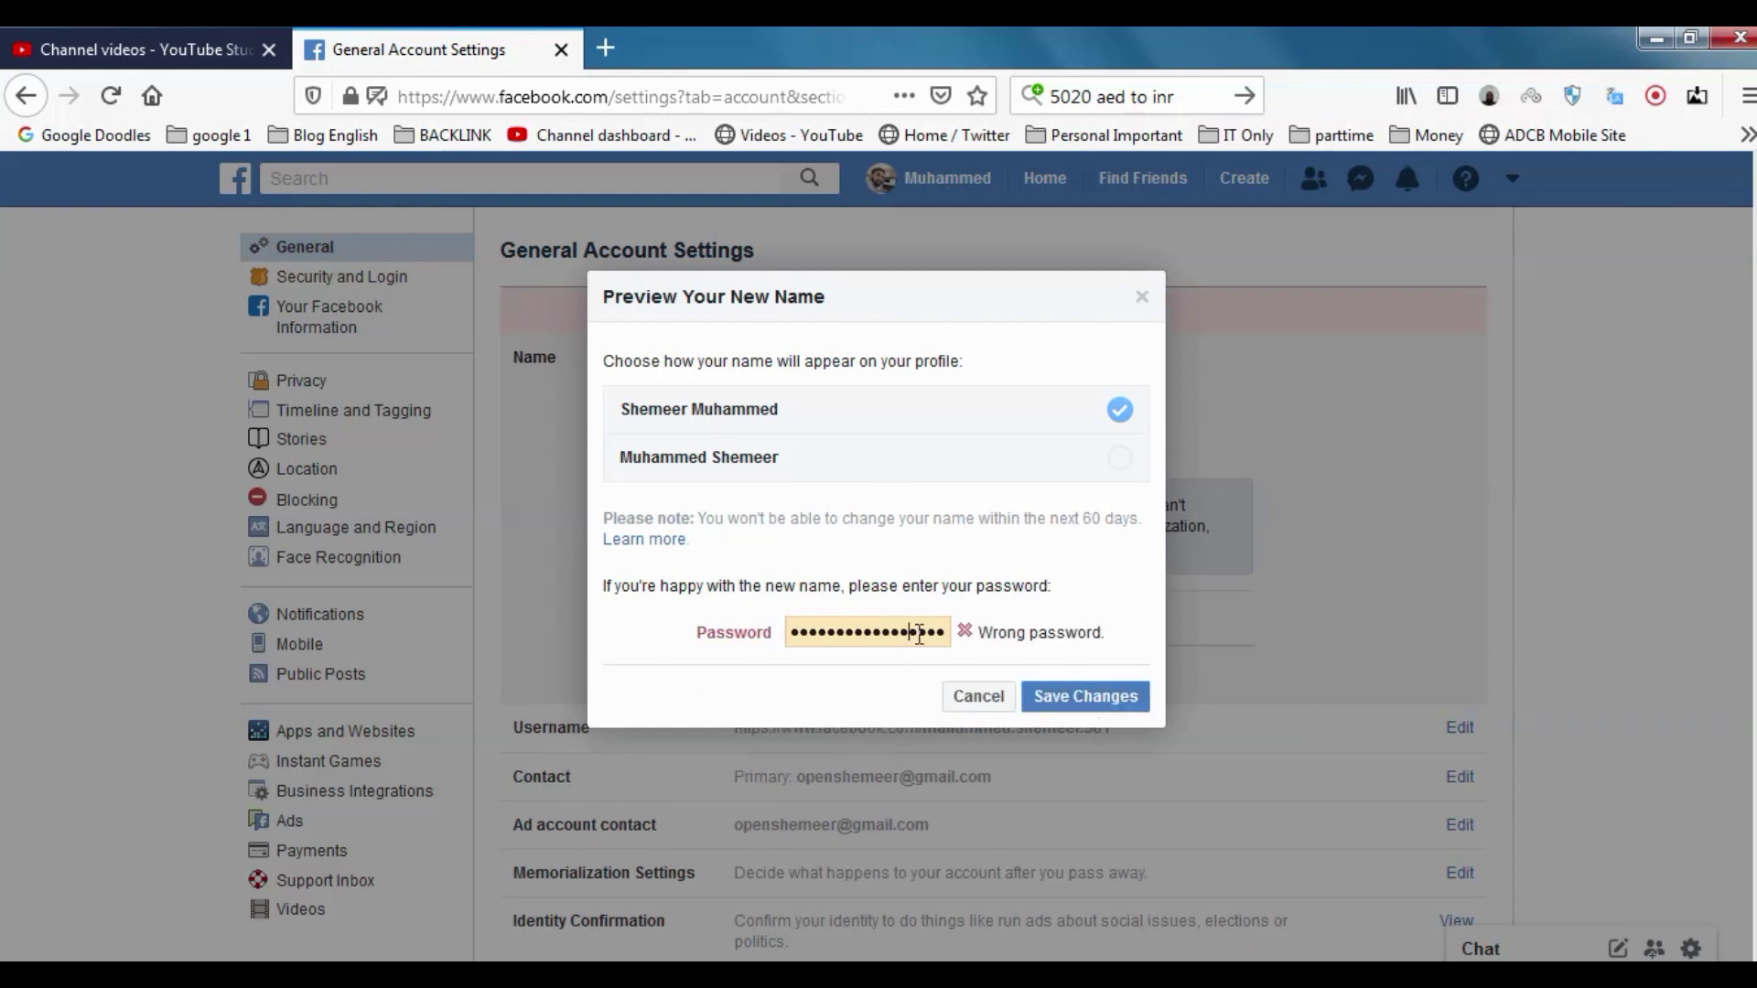
left_click_drag(950, 632, 546, 643)
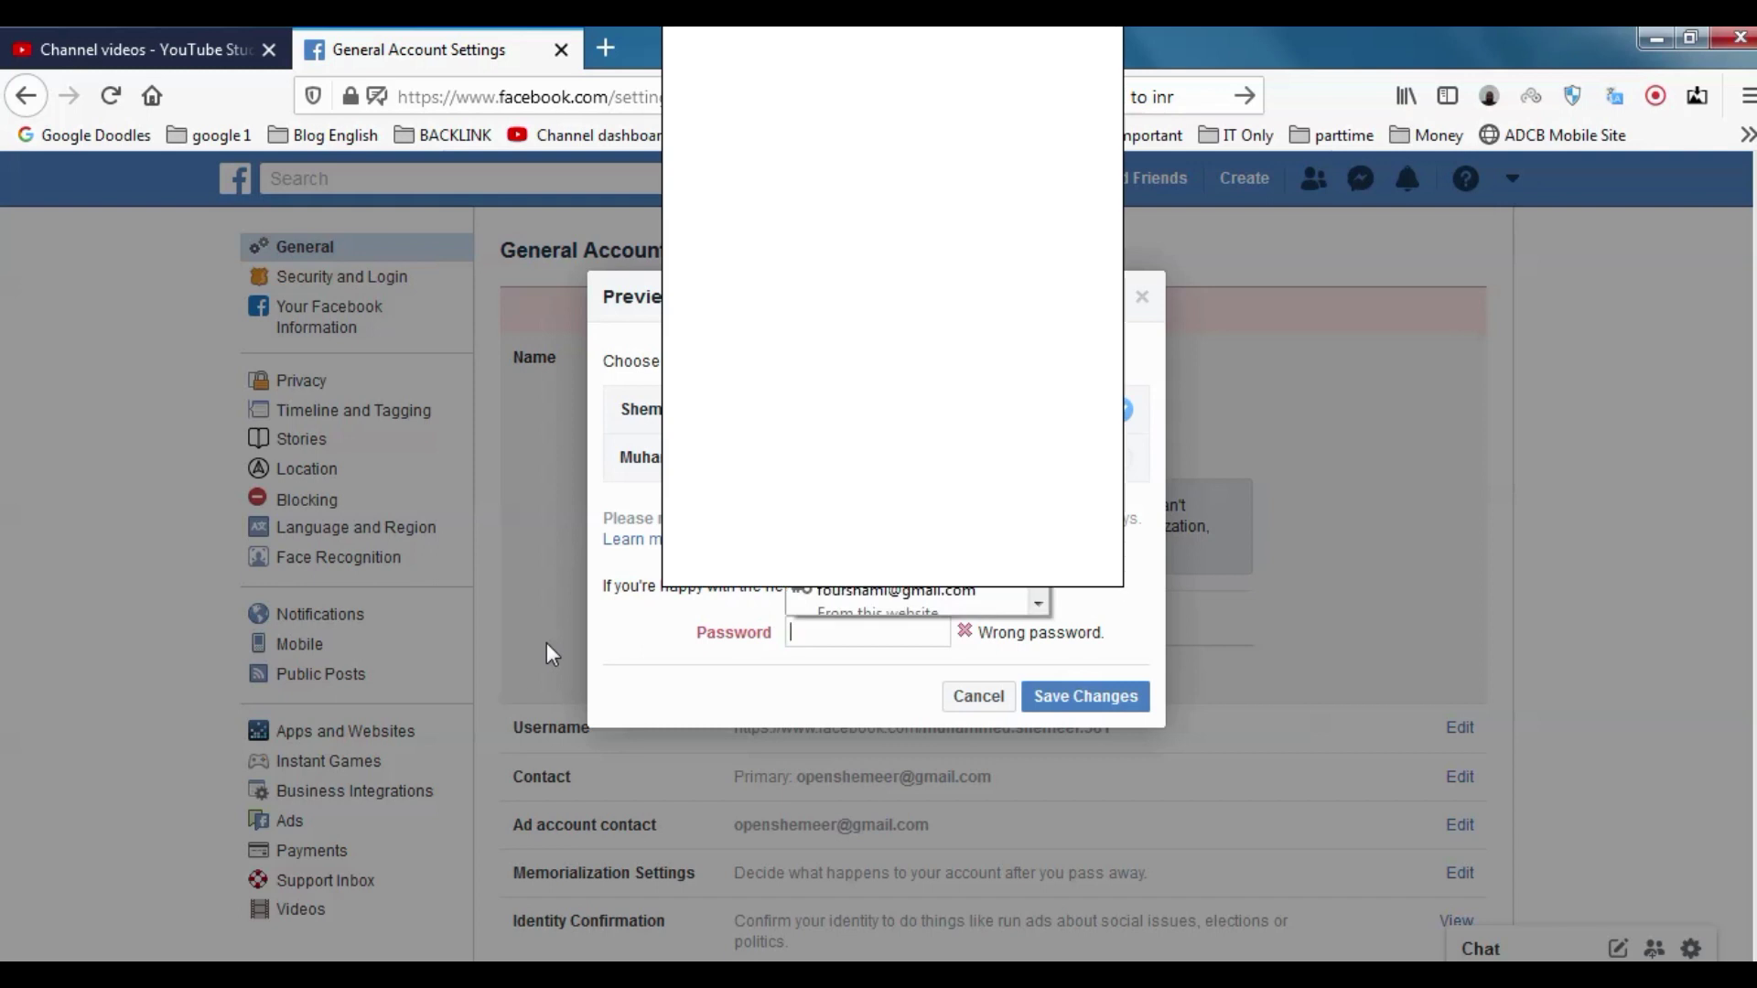
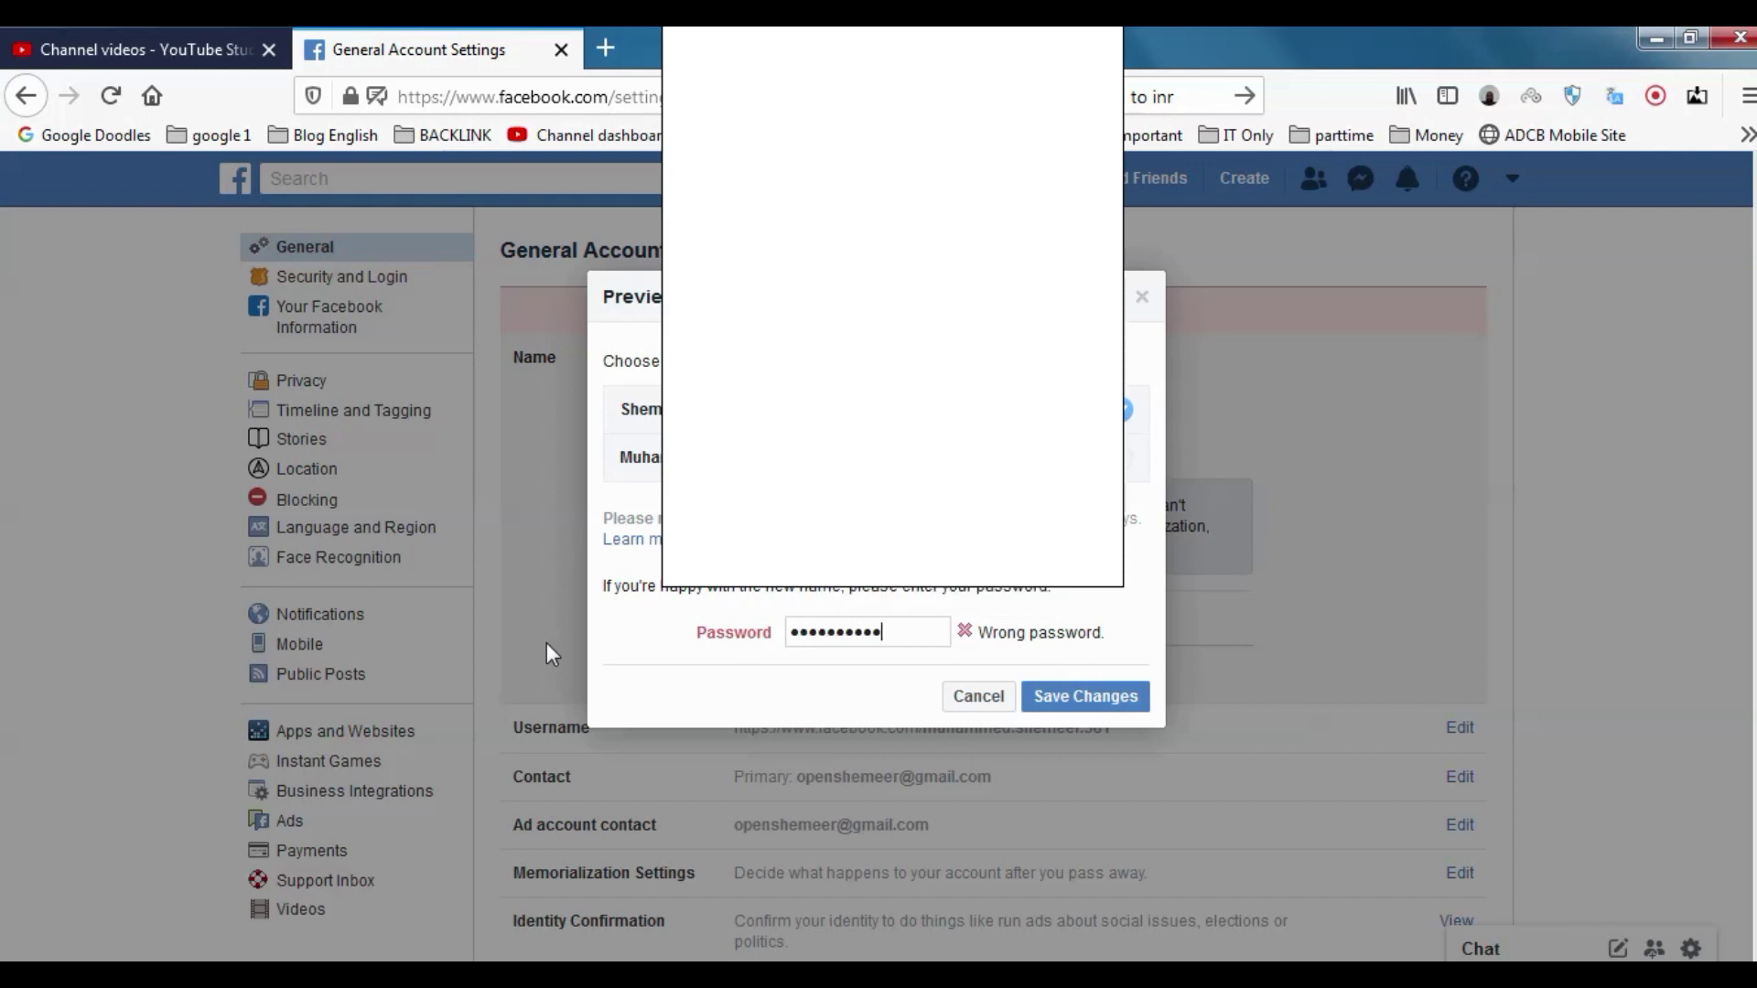
left_click(1106, 711)
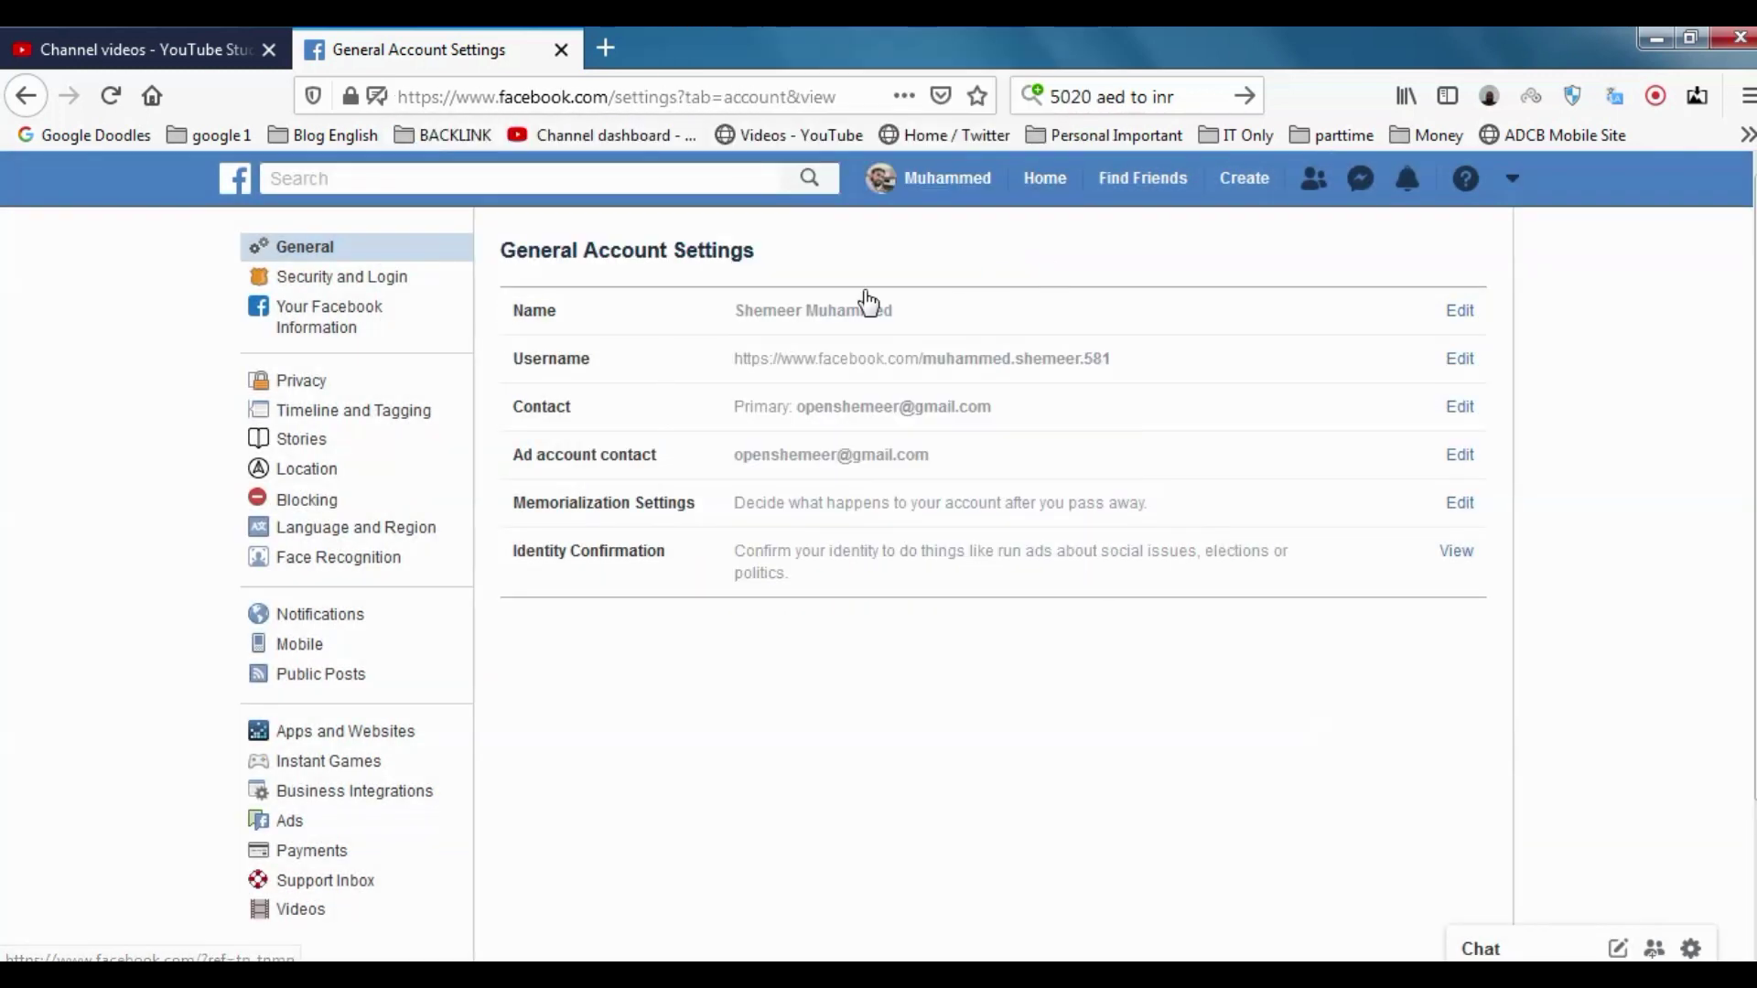
left_click(1031, 186)
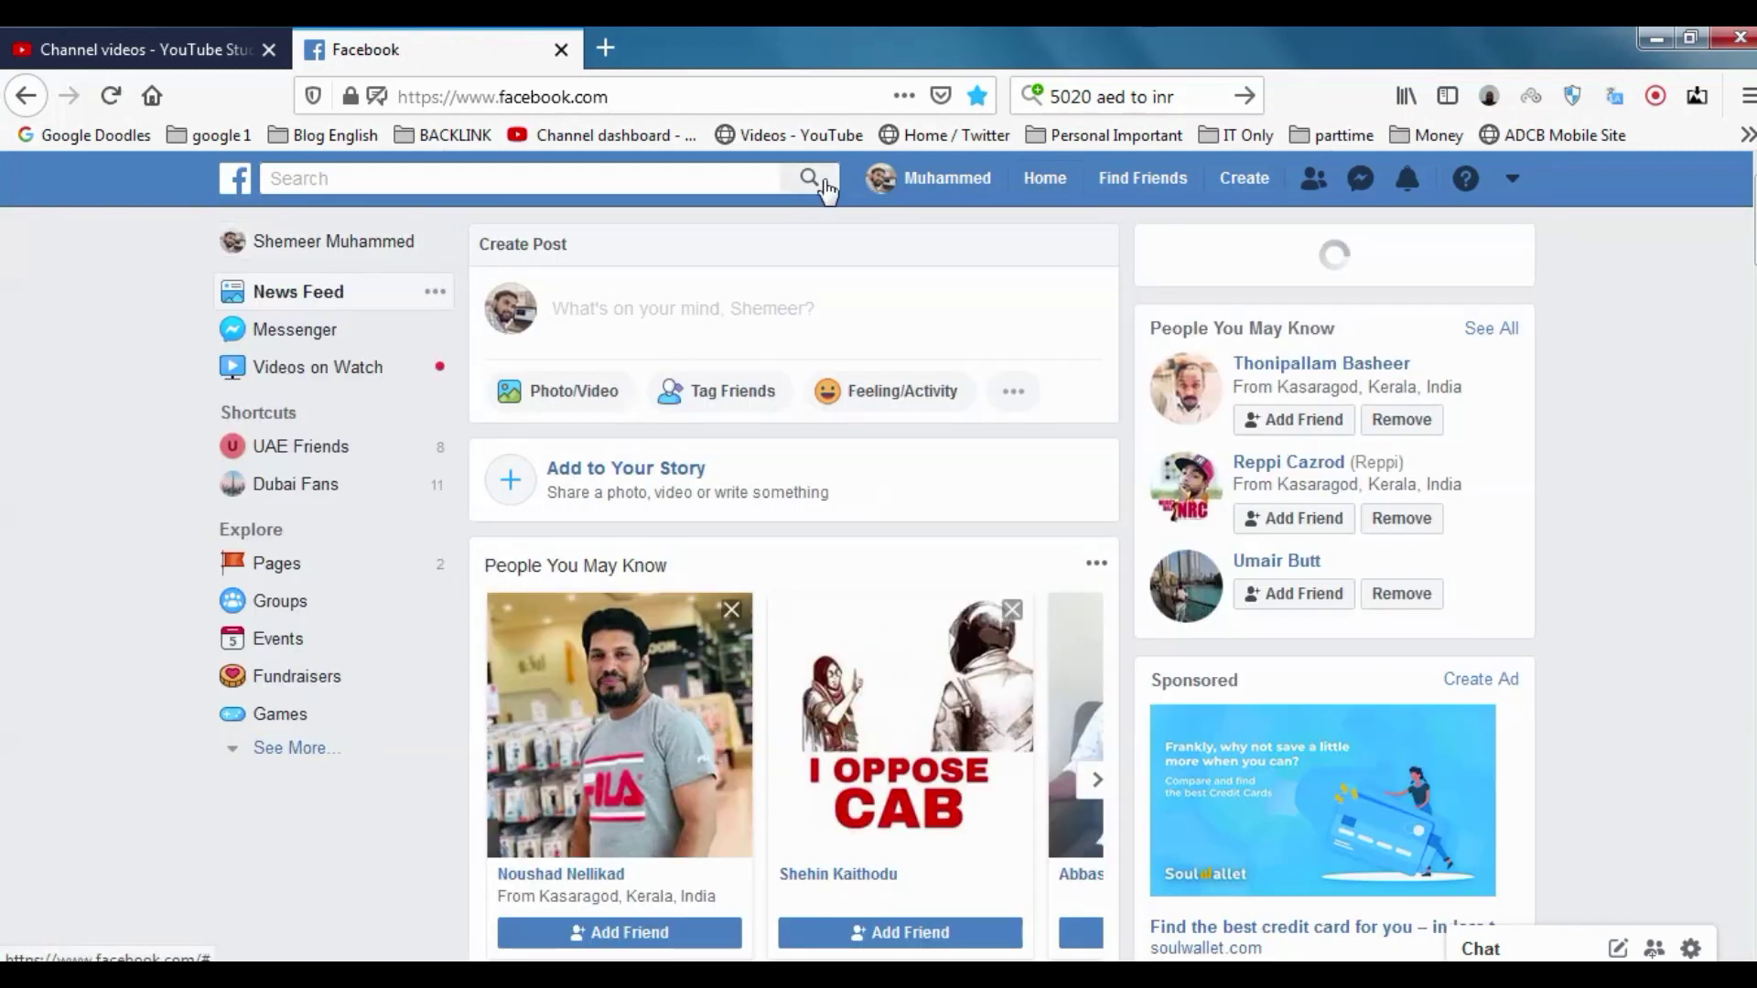
left_click(954, 190)
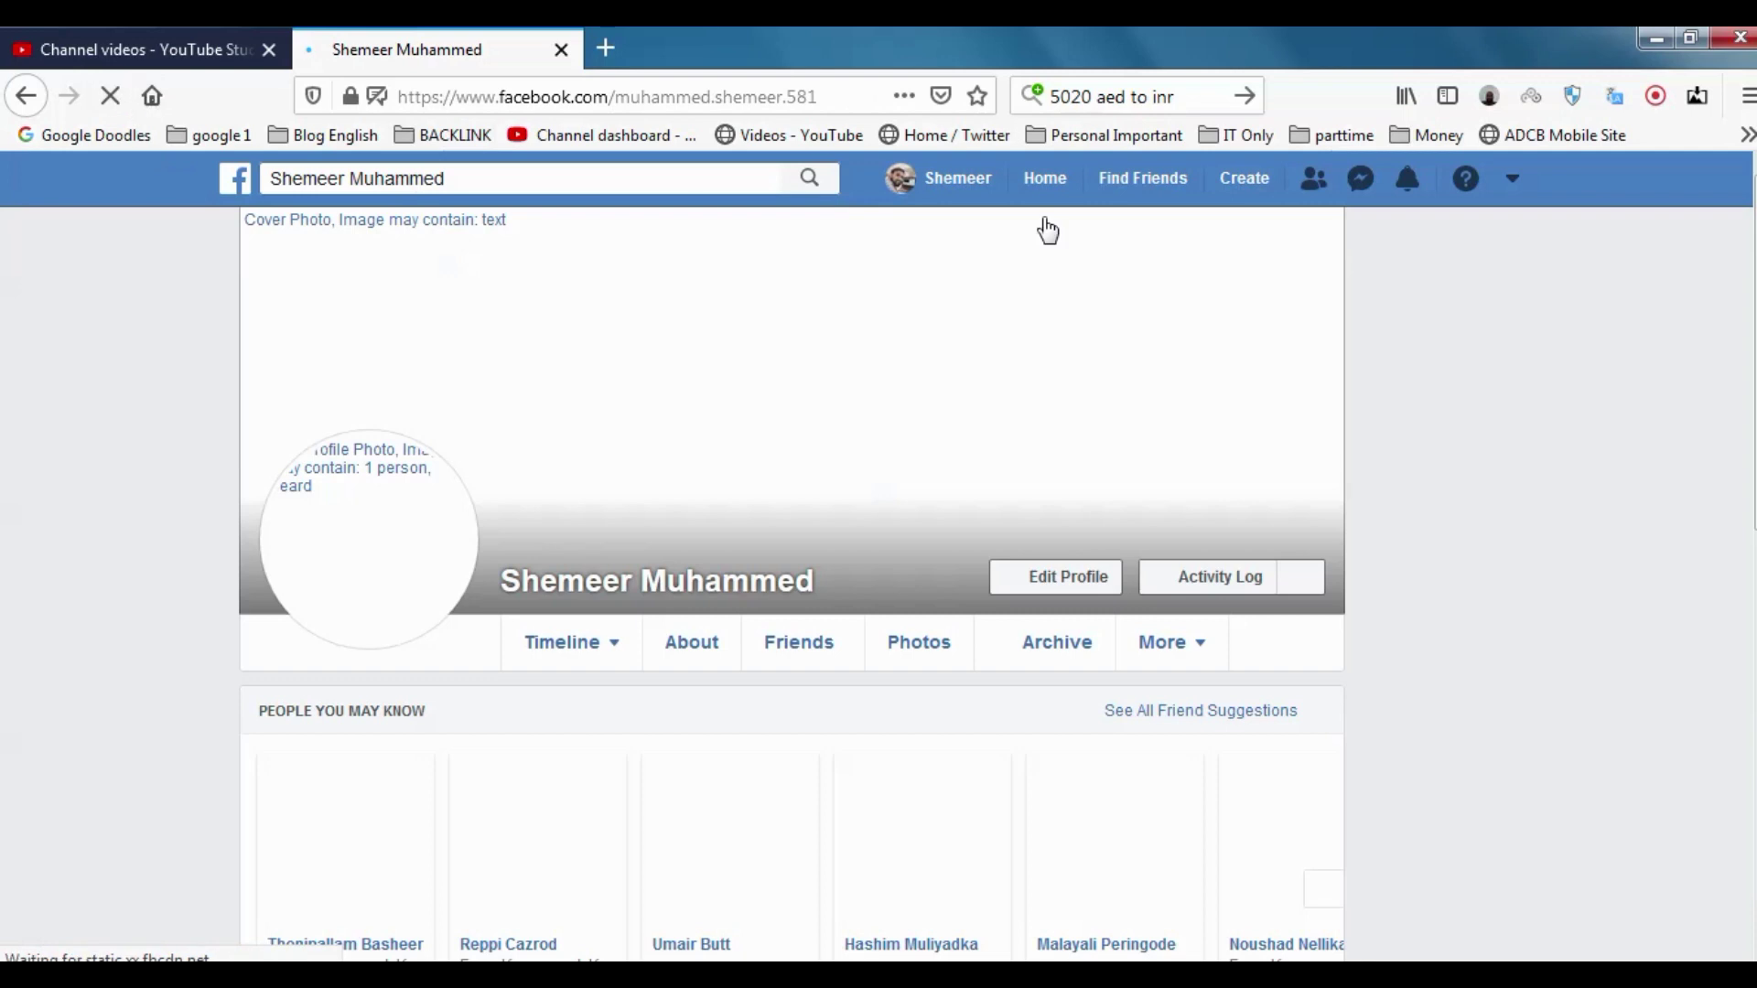
scroll(891, 528, "down", 10)
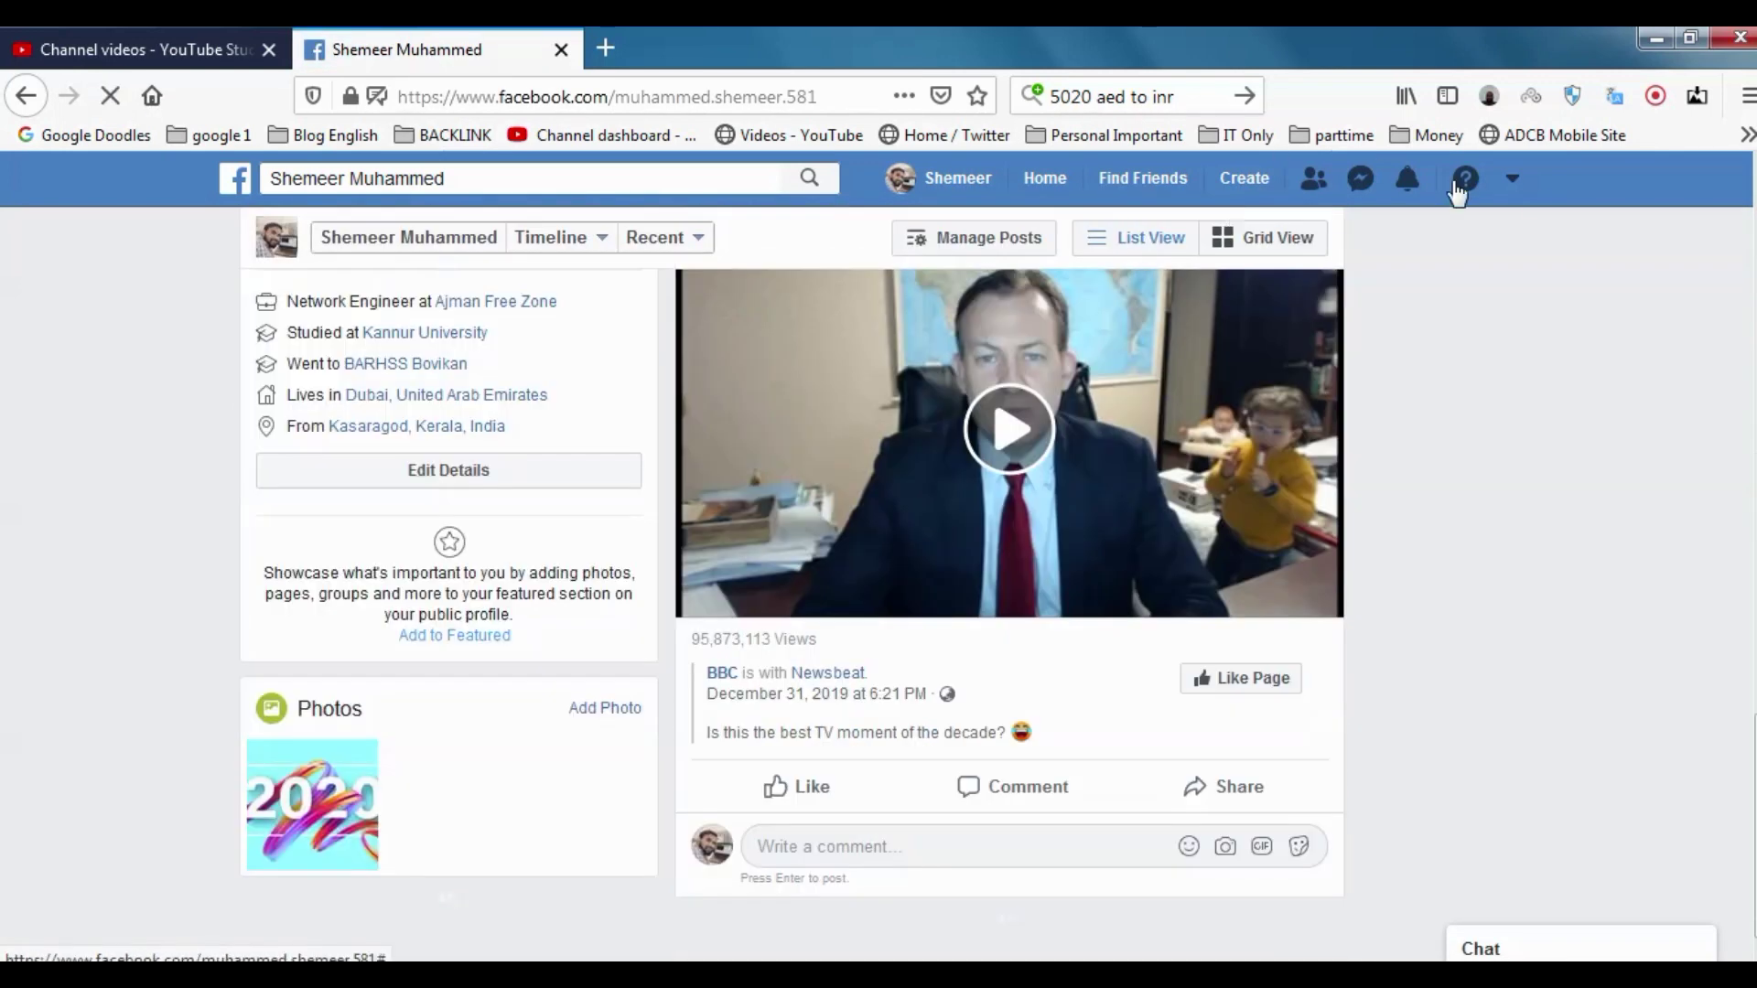
left_click(1511, 181)
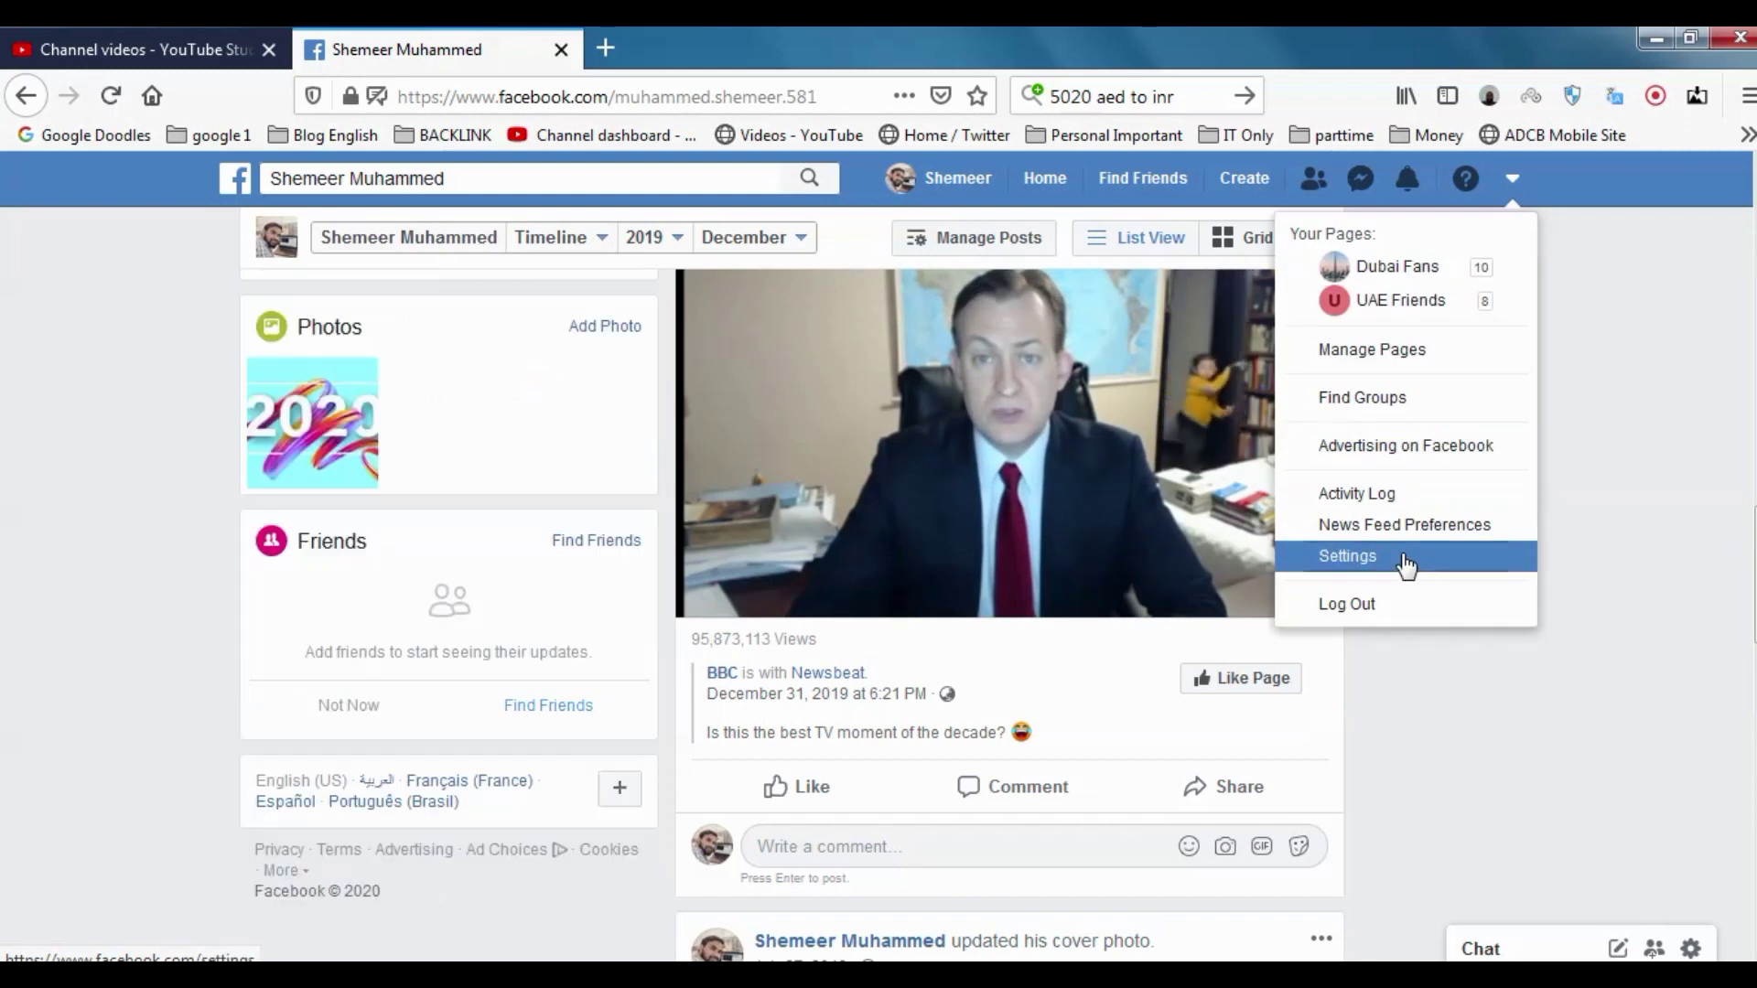
left_click(1408, 559)
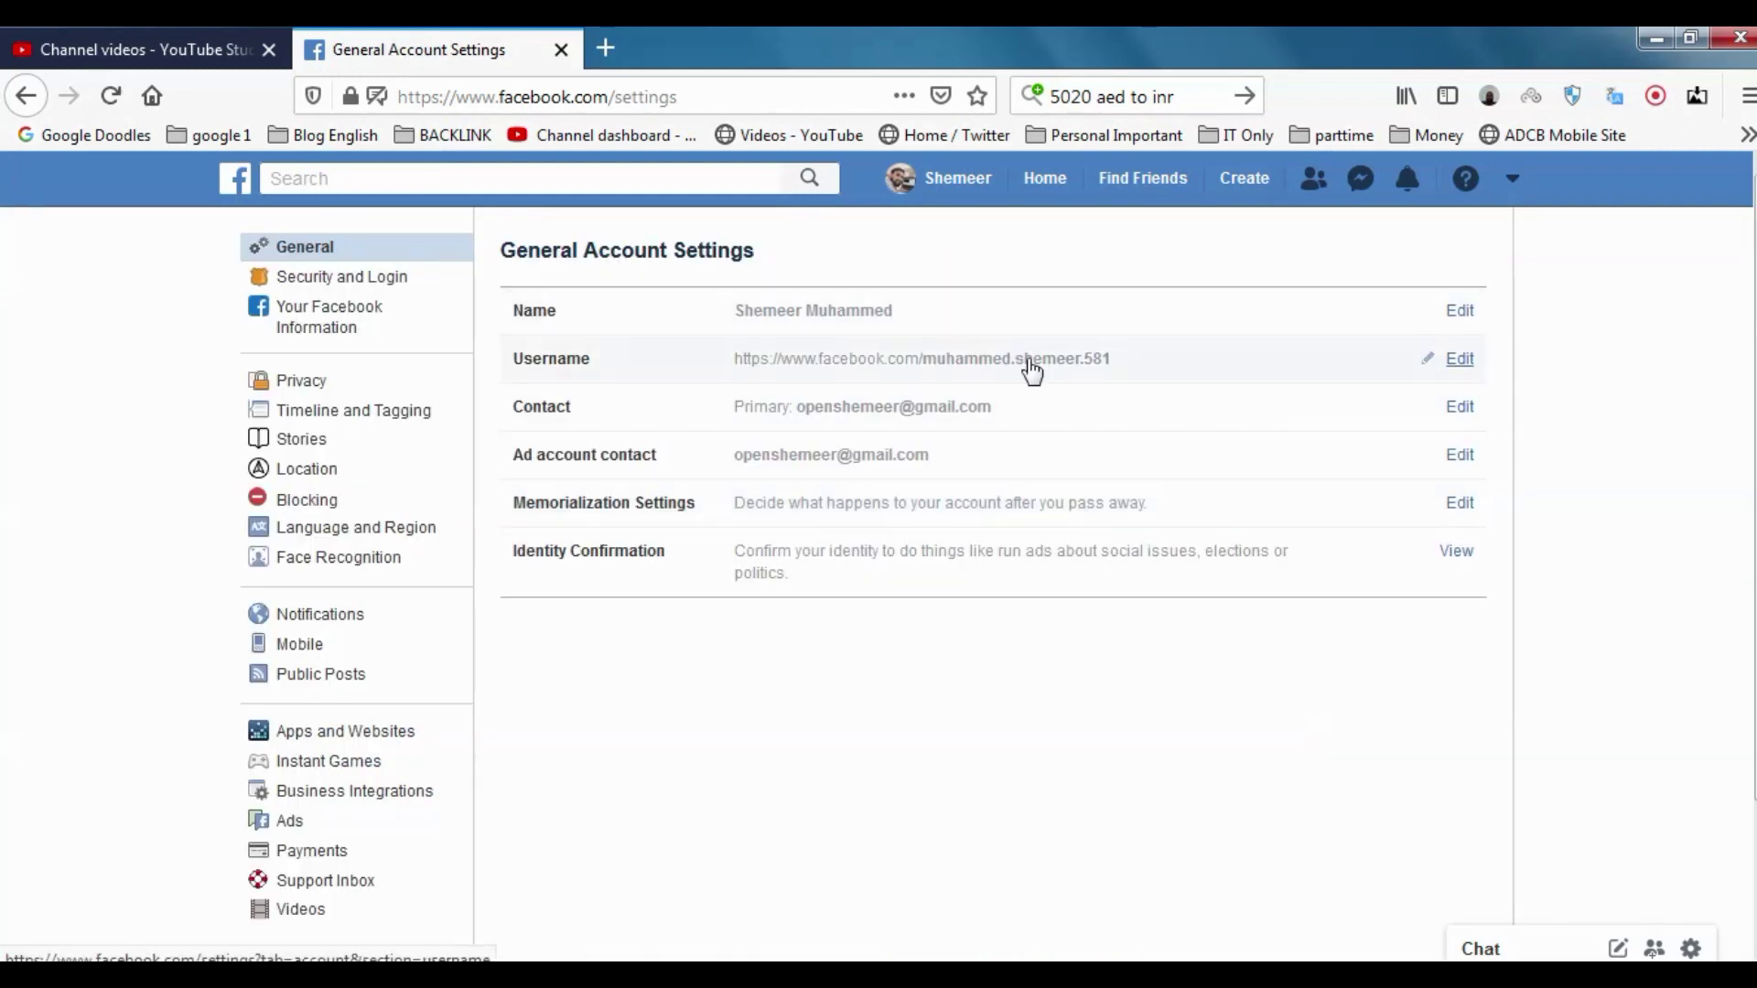
Attempt to edit the username several times, bringing up its verification notice
left_click(1458, 360)
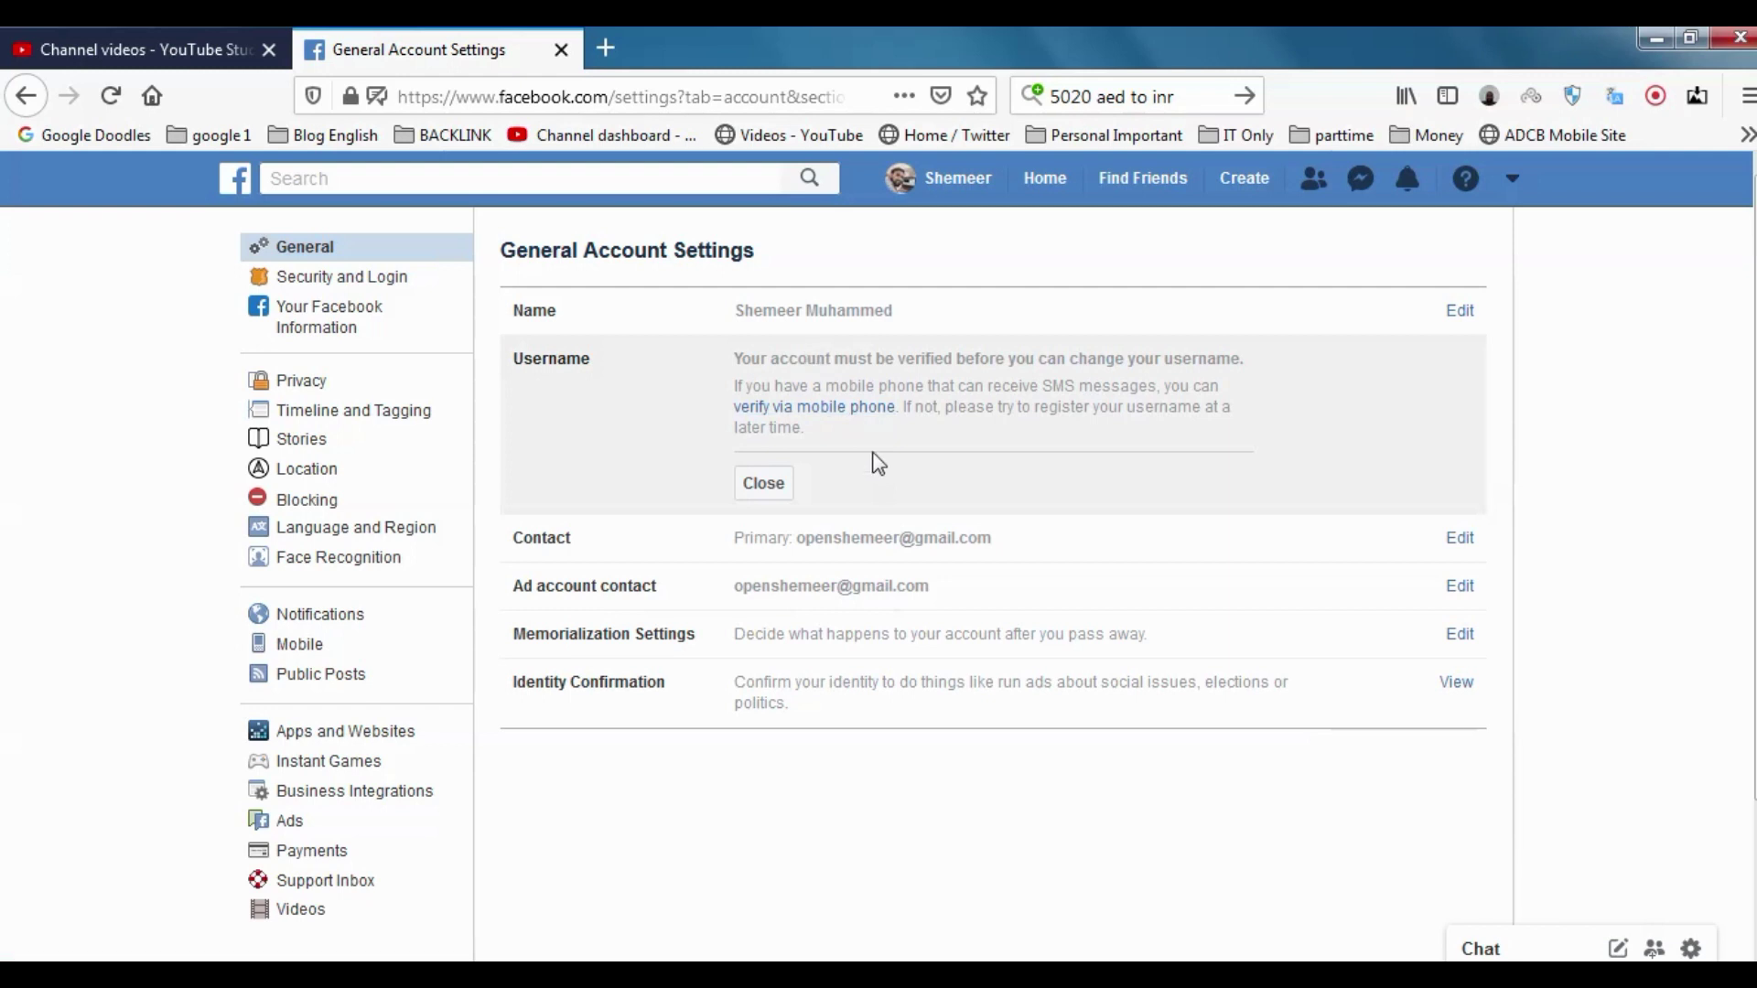
left_click(1460, 313)
scroll(919, 607, "down", 2)
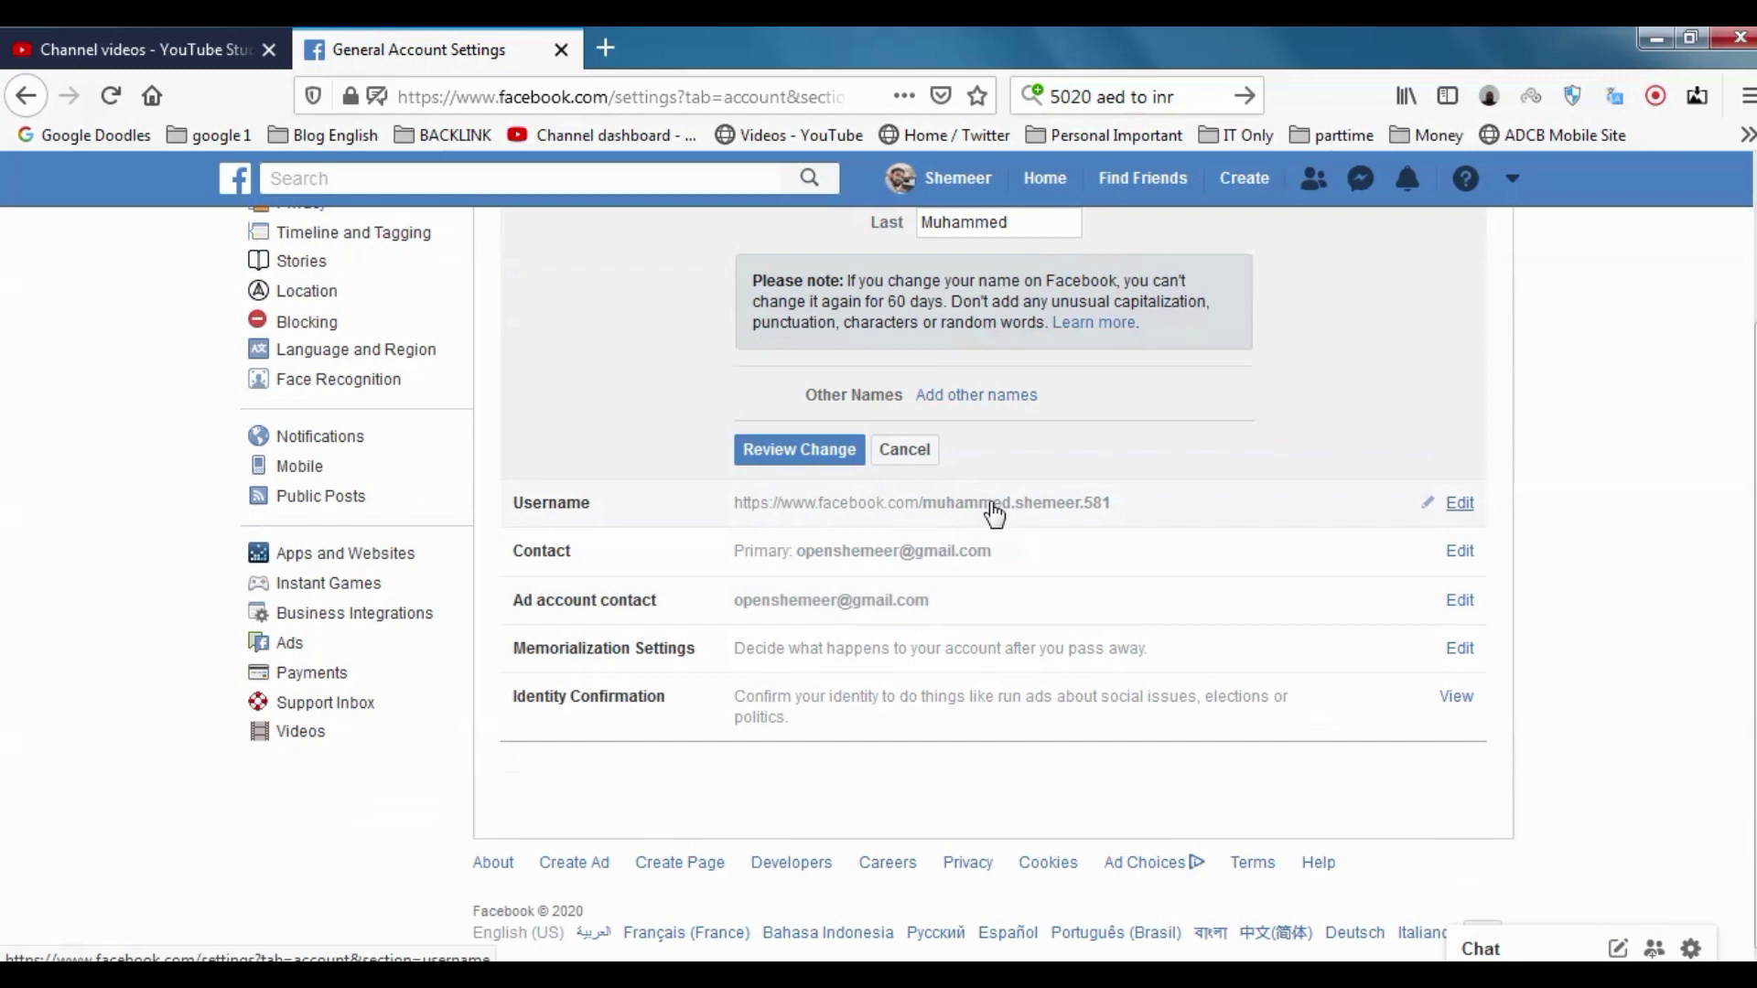
left_click(847, 502)
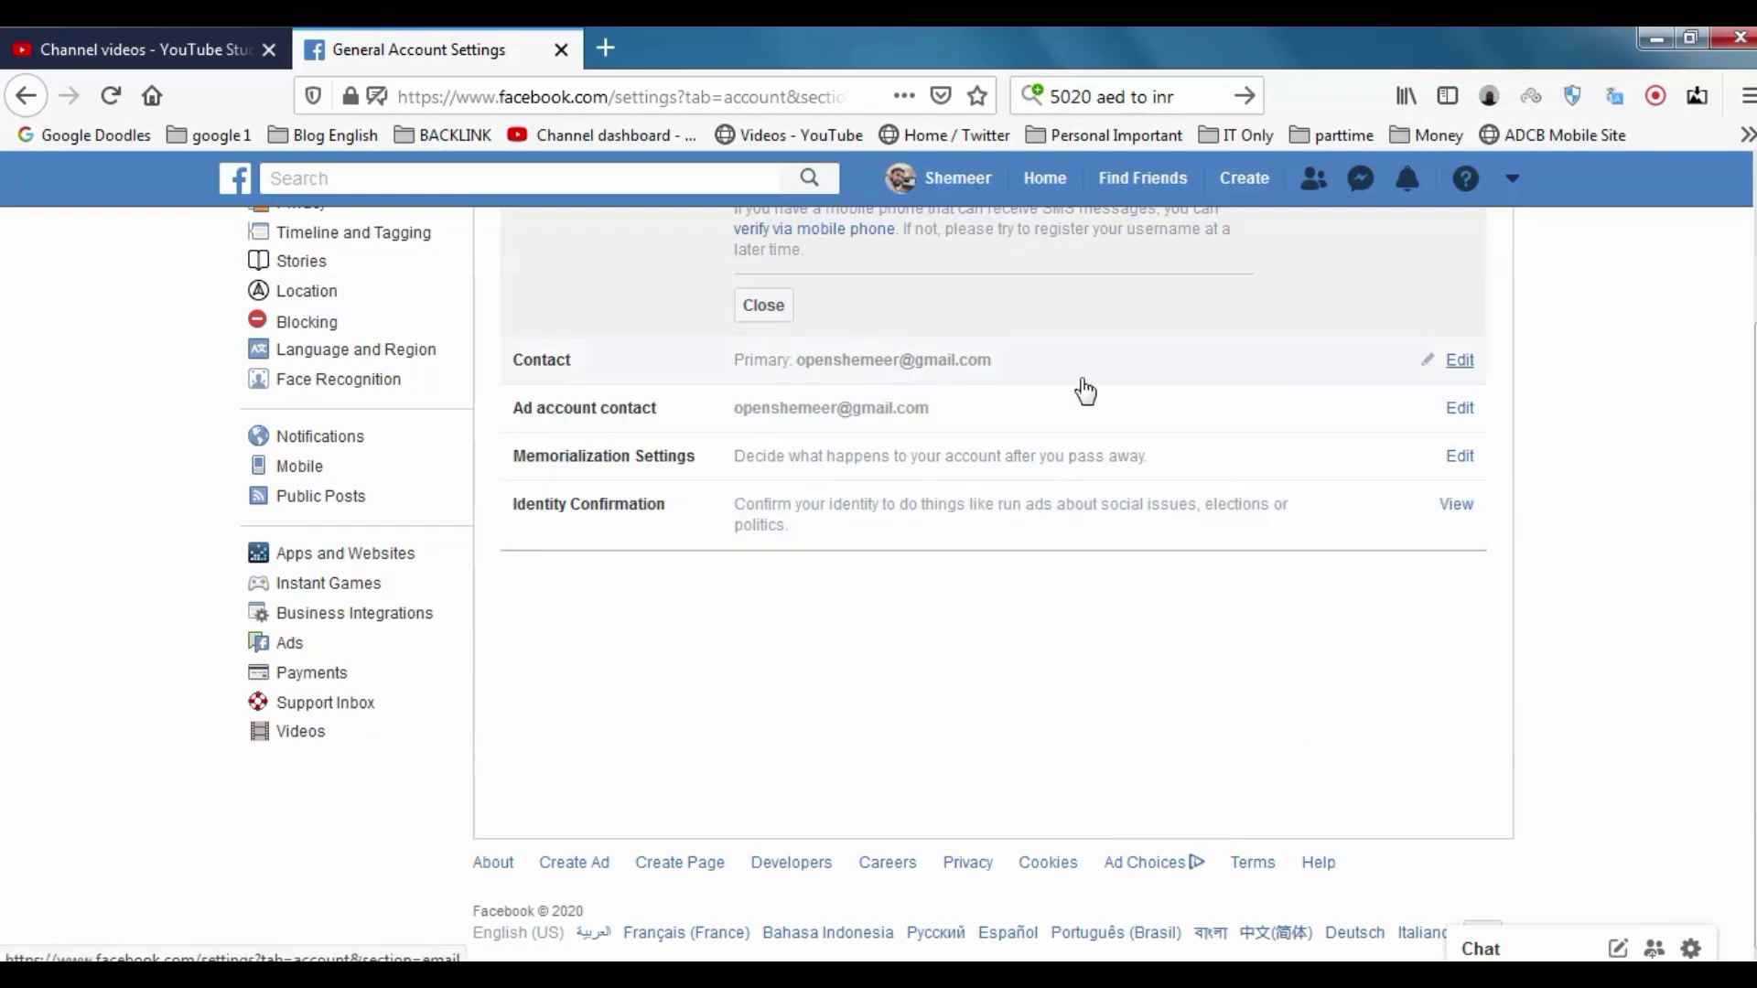
scroll(1083, 388, "up", 2)
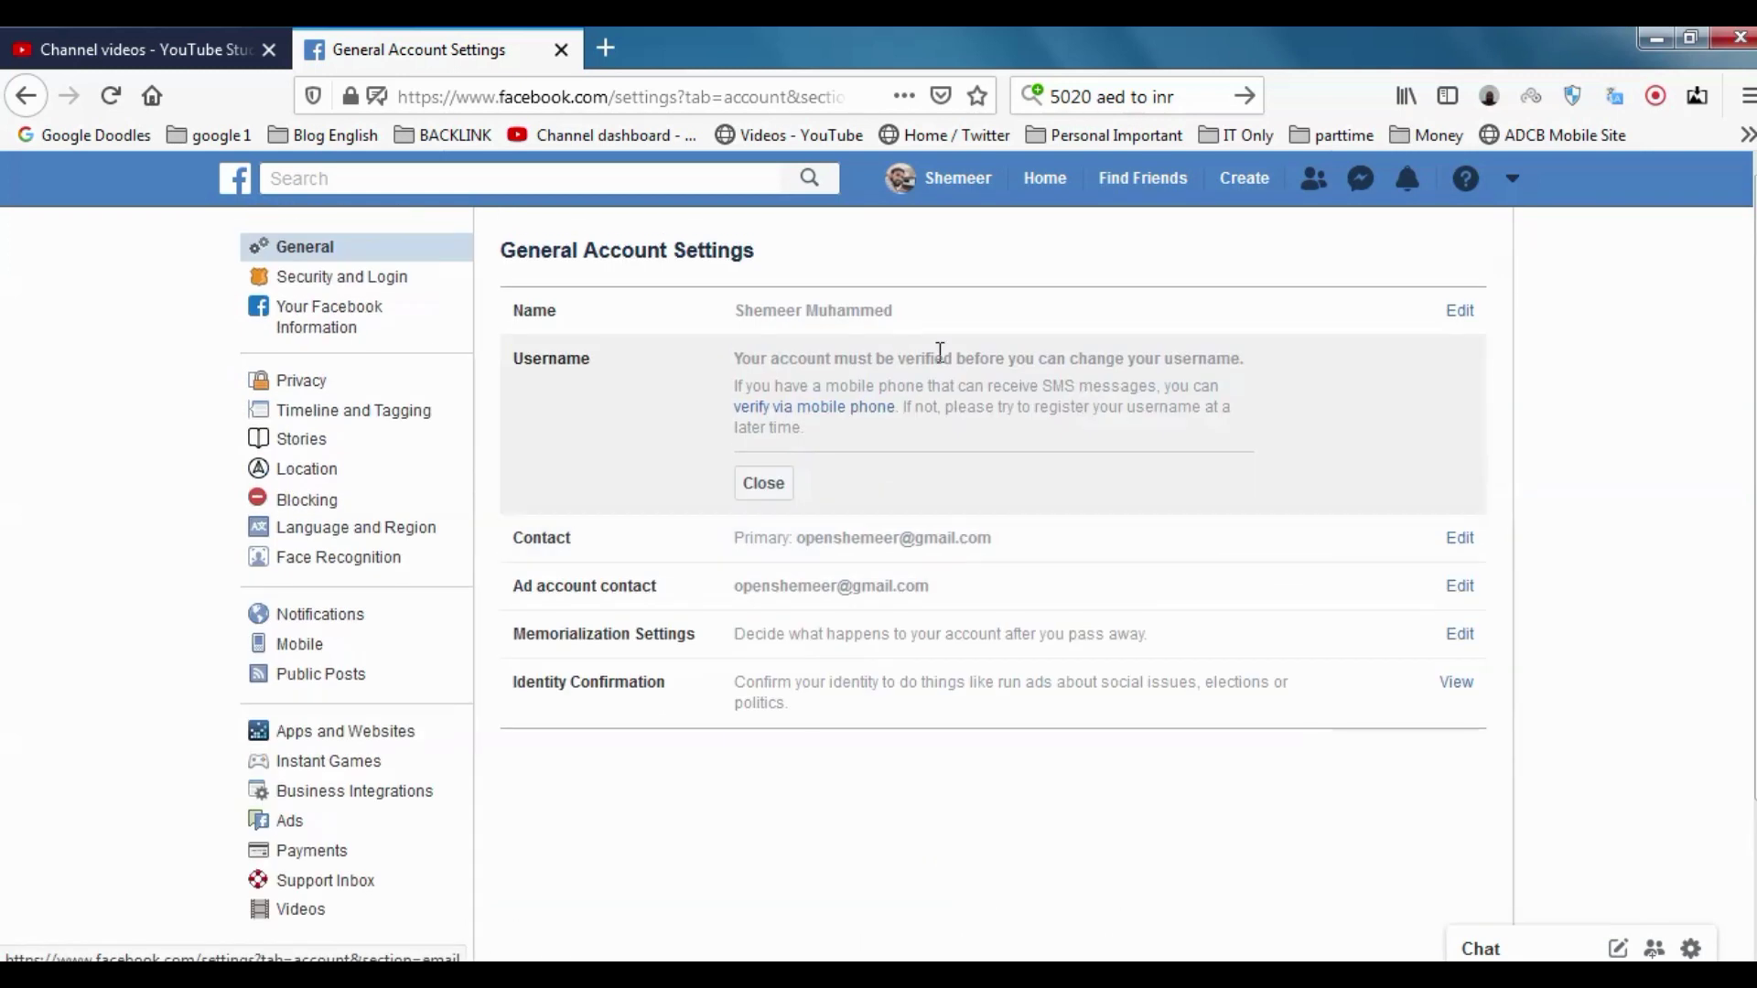
left_click(865, 318)
scroll(1041, 576, "down", 2)
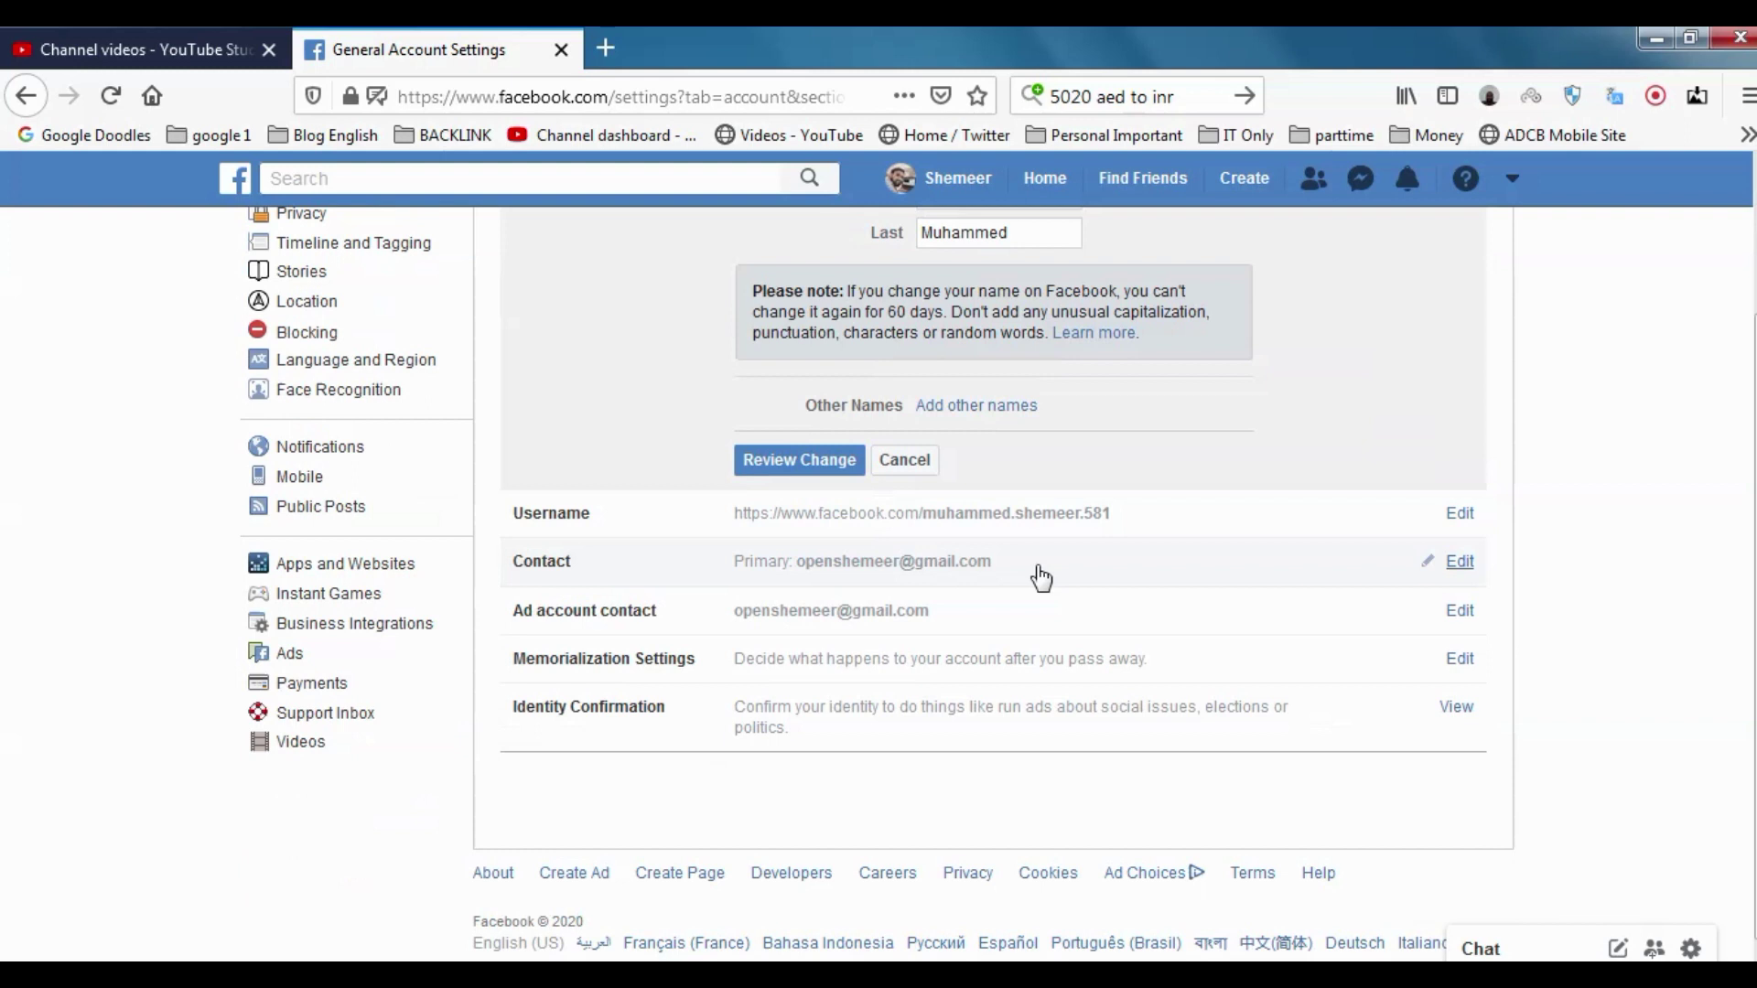
left_click(1109, 520)
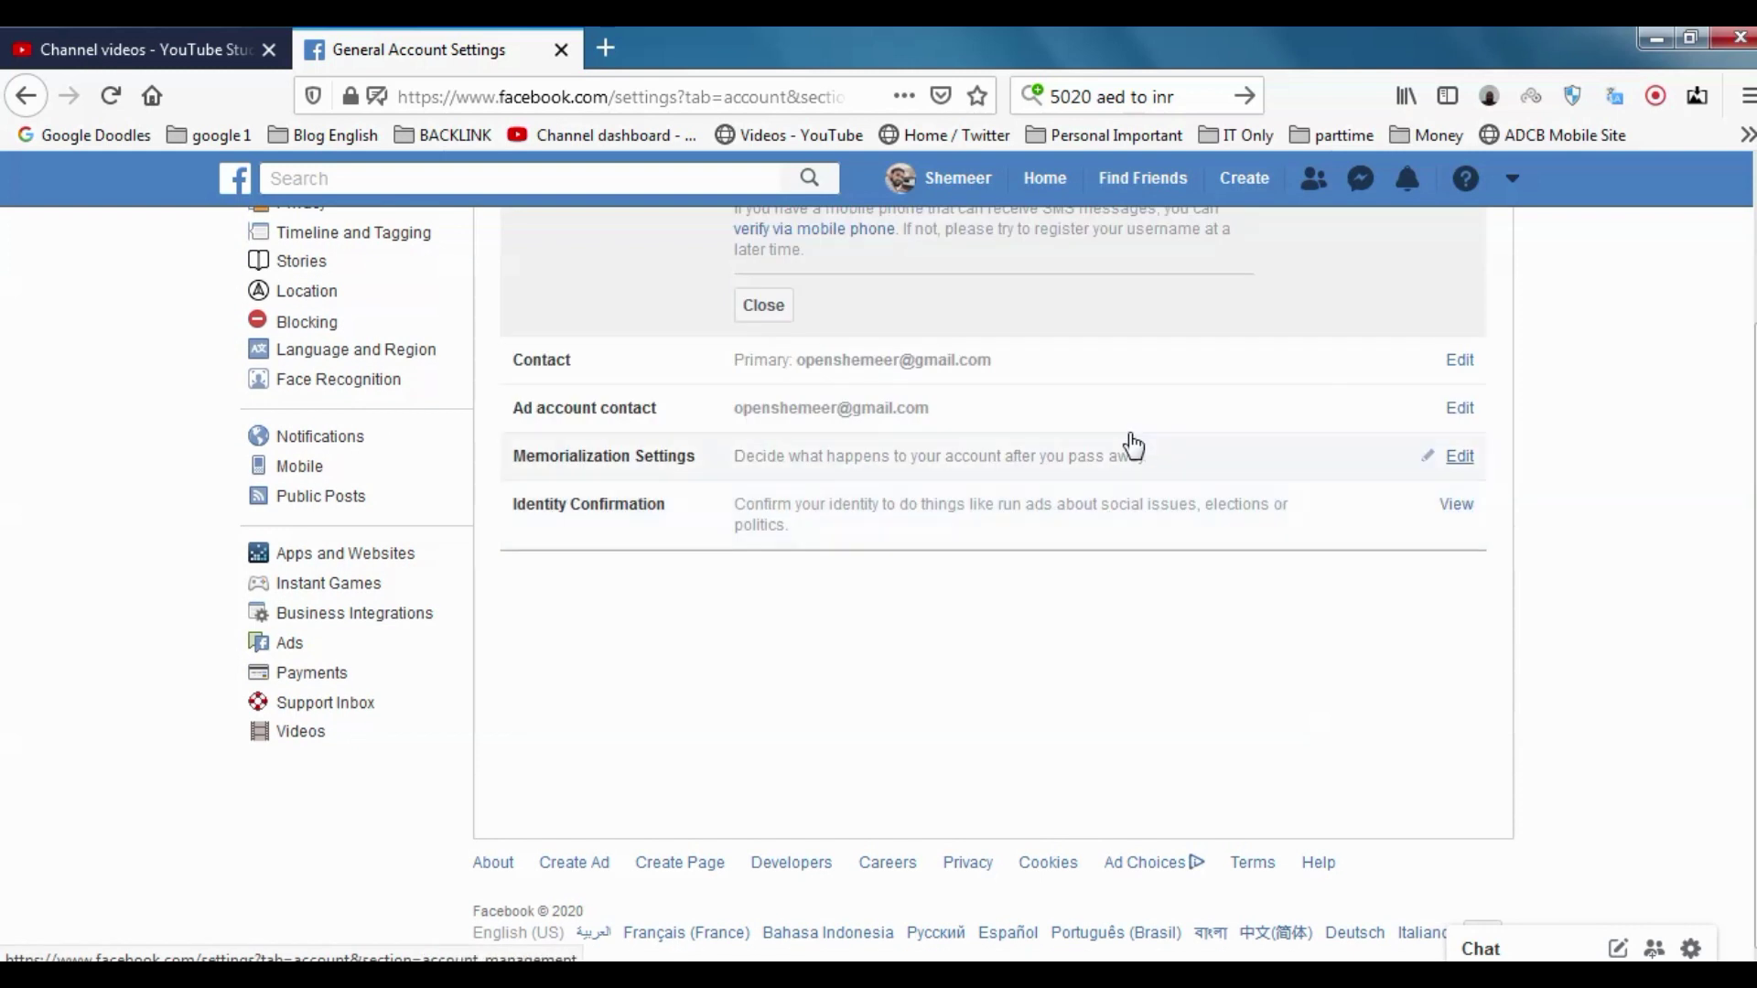
scroll(1134, 439, "up", 2)
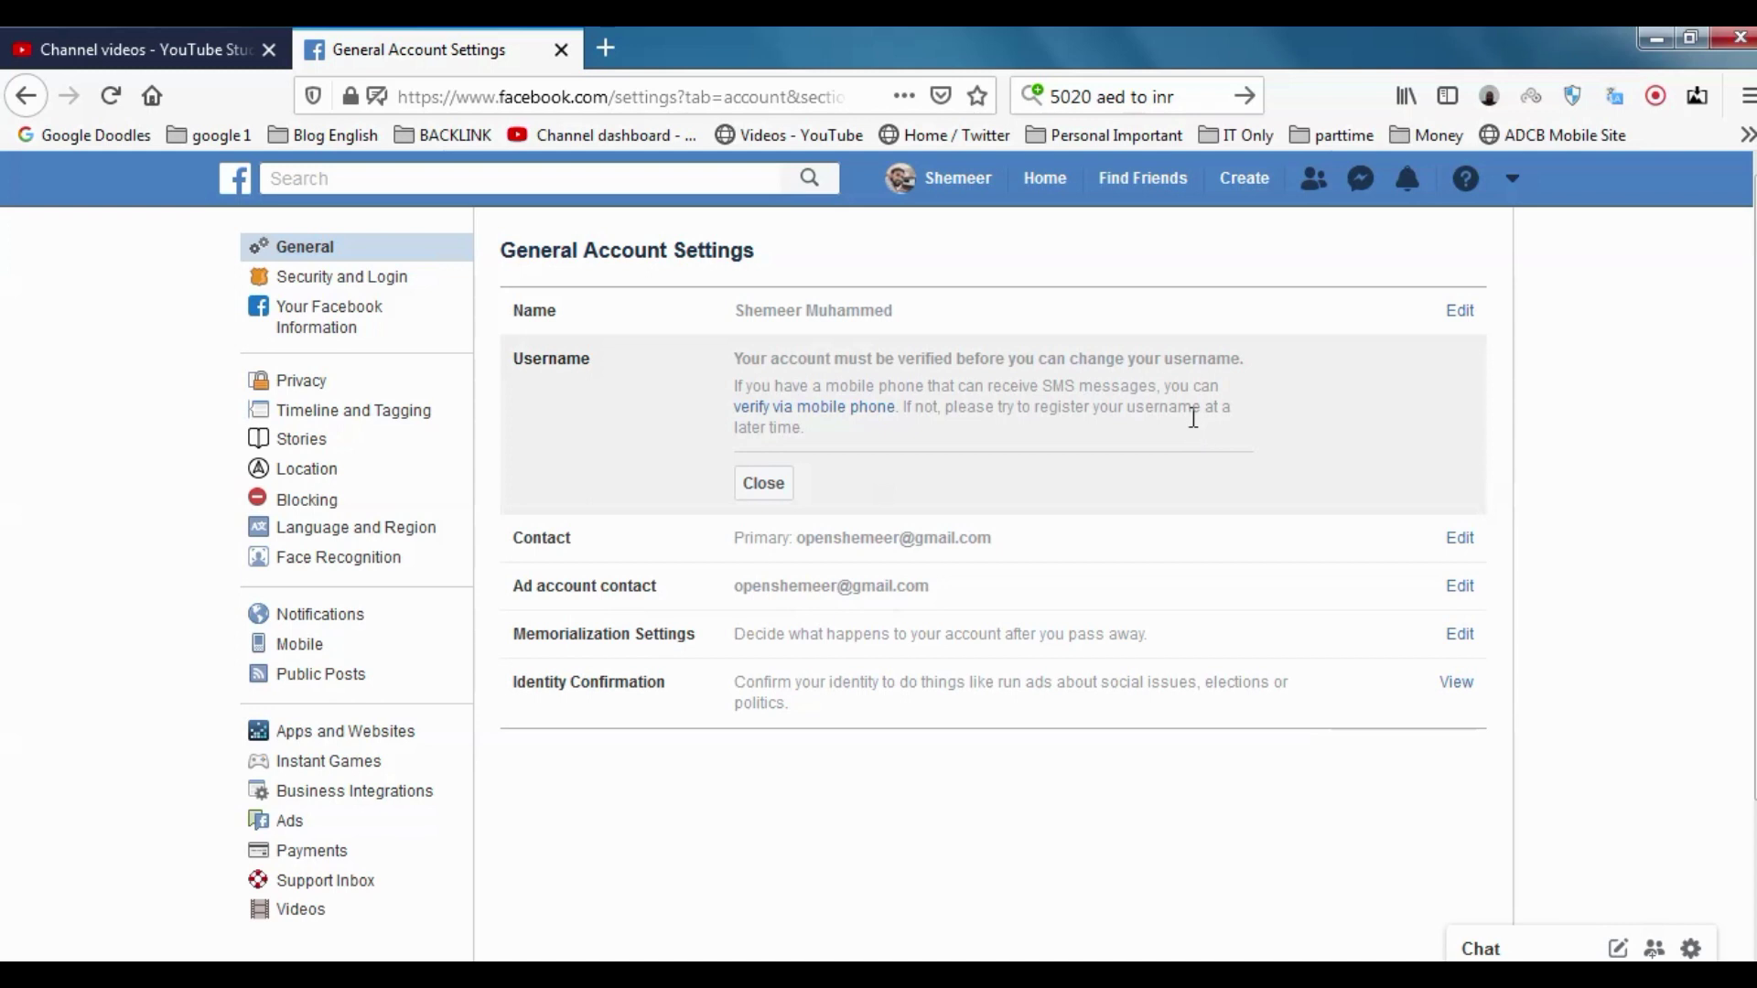
scroll(1193, 418, "down", 2)
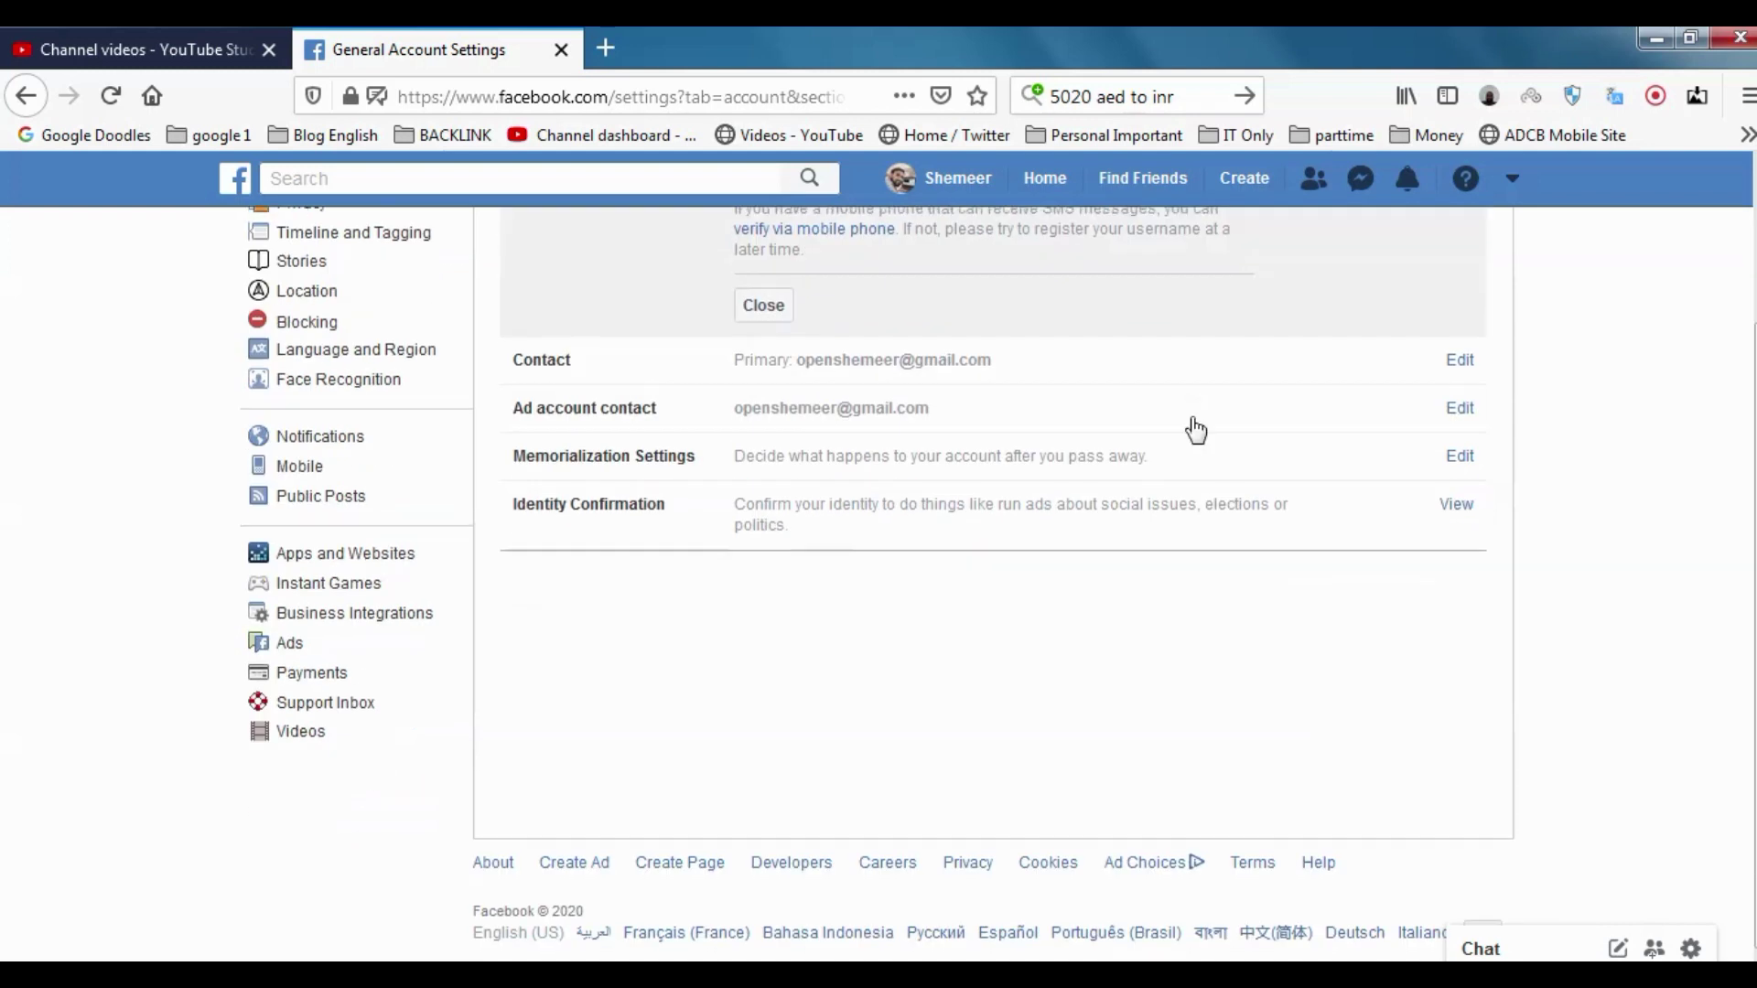
scroll(1192, 428, "up", 2)
Close the username verification notice and copy the profile link address
left_click(784, 490)
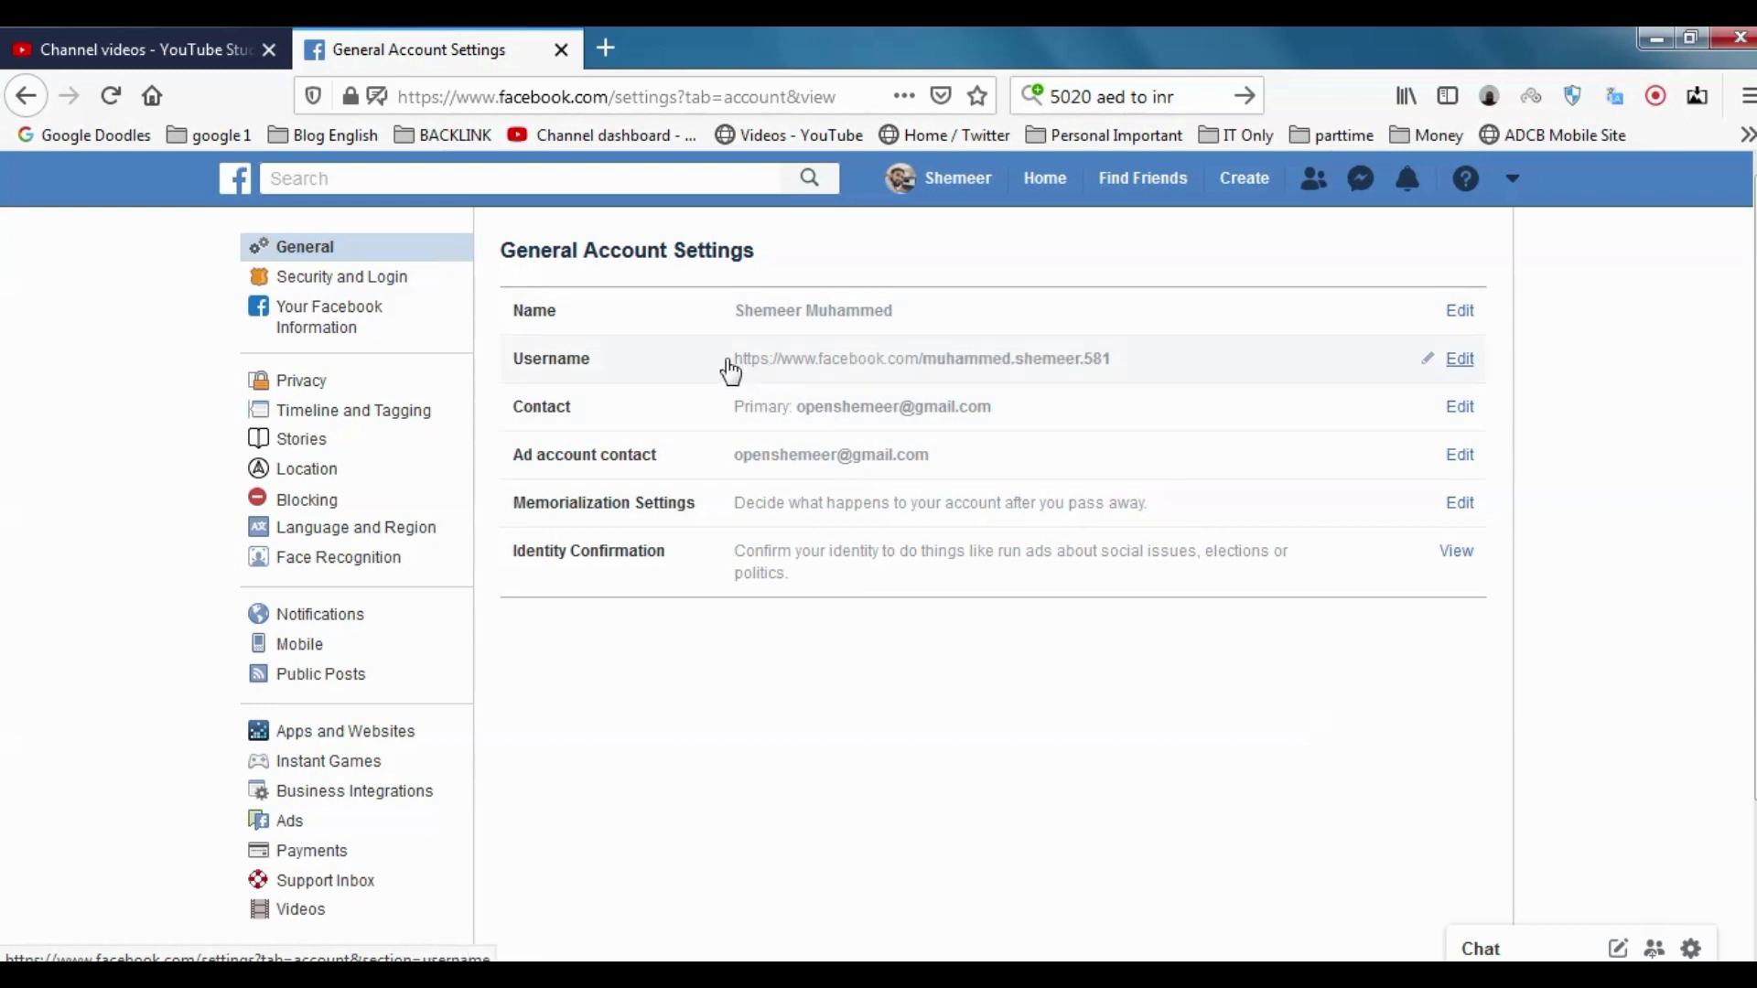
right_click(954, 353)
left_click(1115, 549)
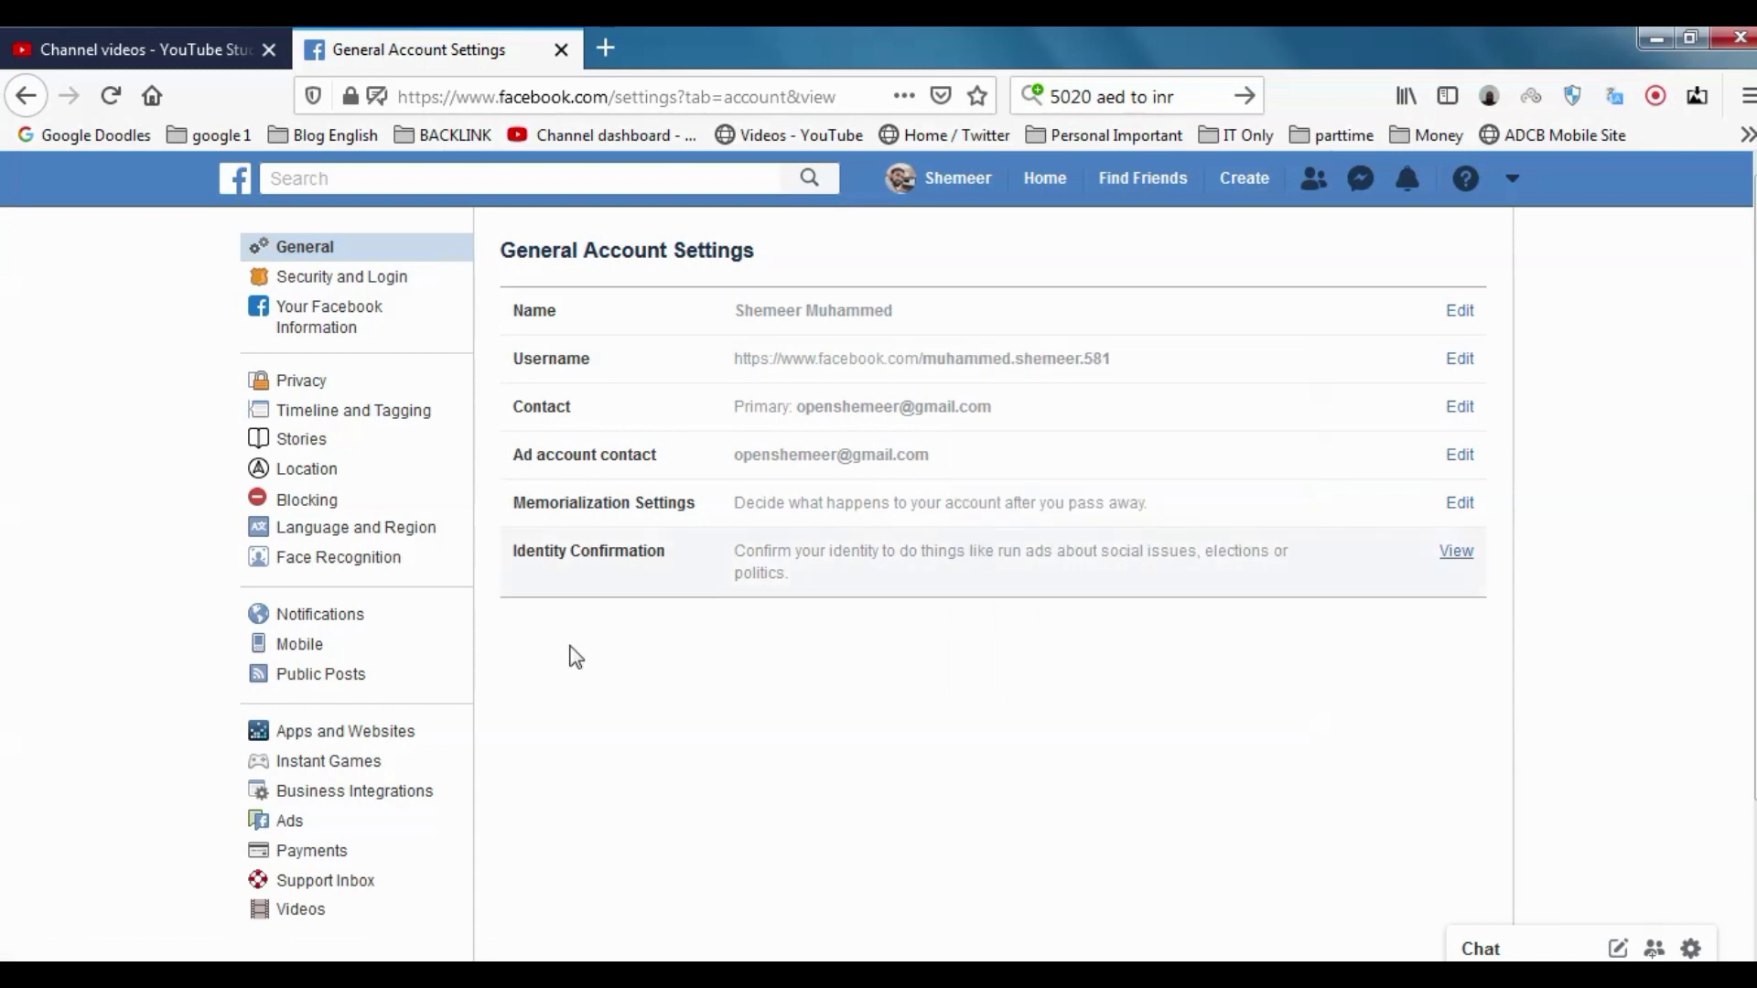
left_click(1746, 95)
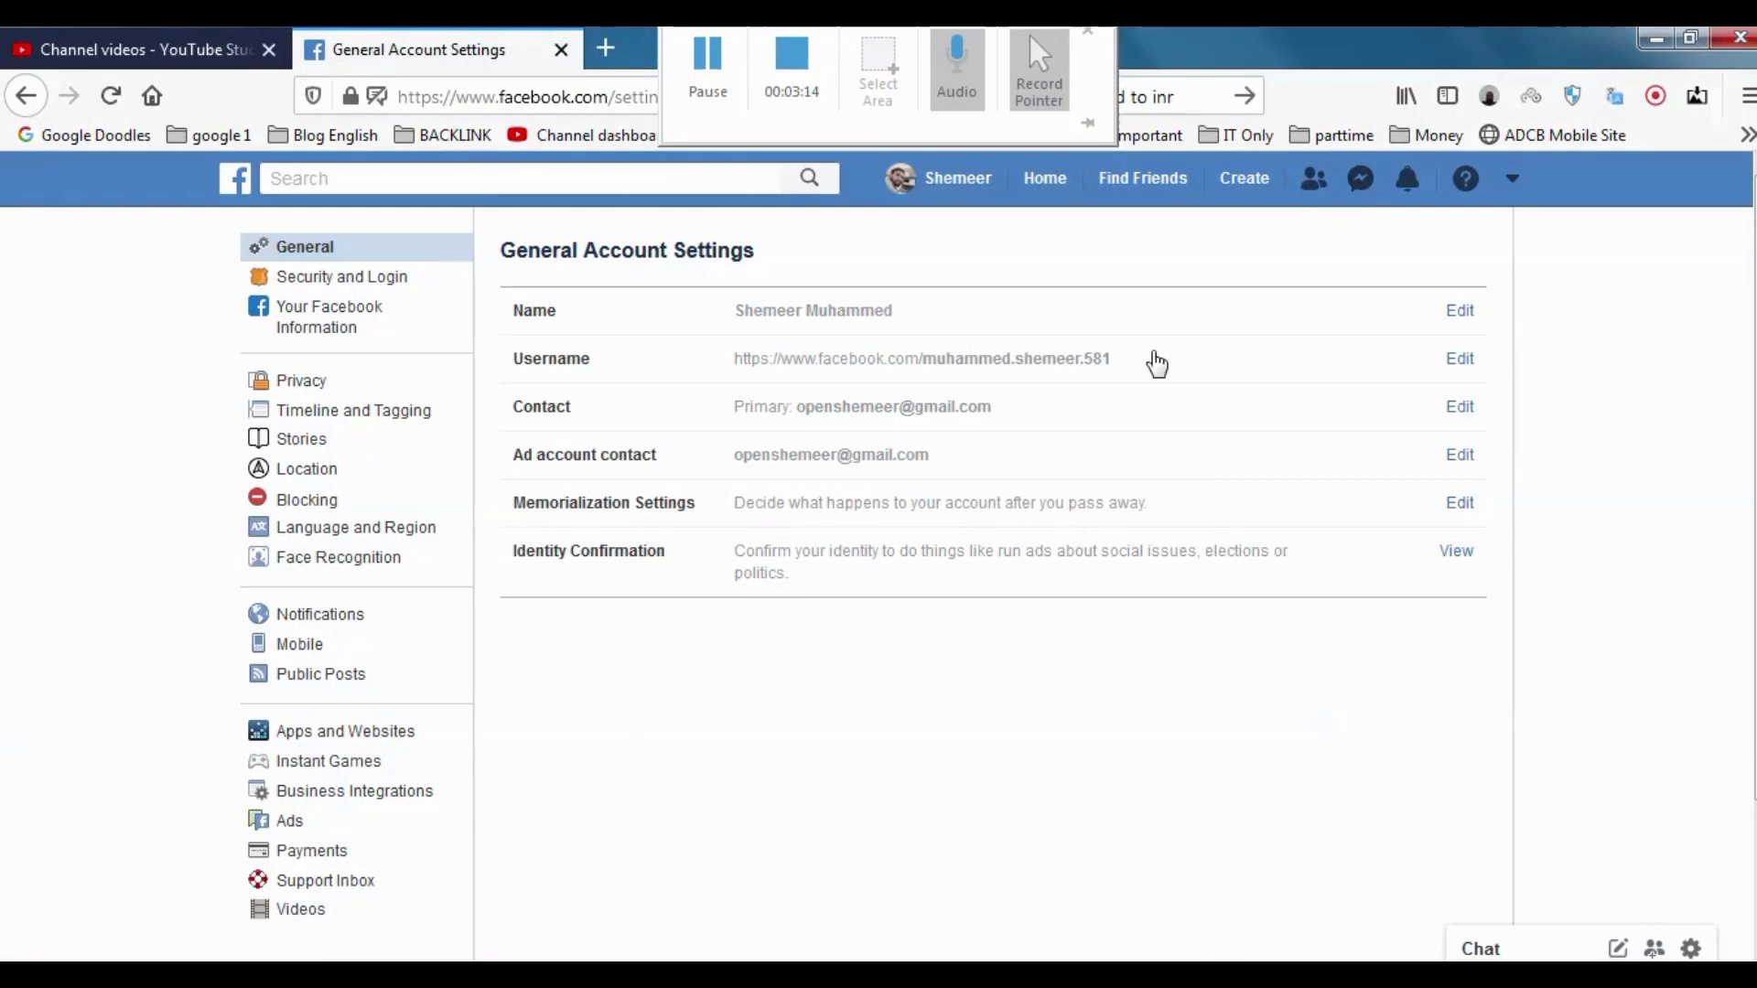
left_click(1109, 361)
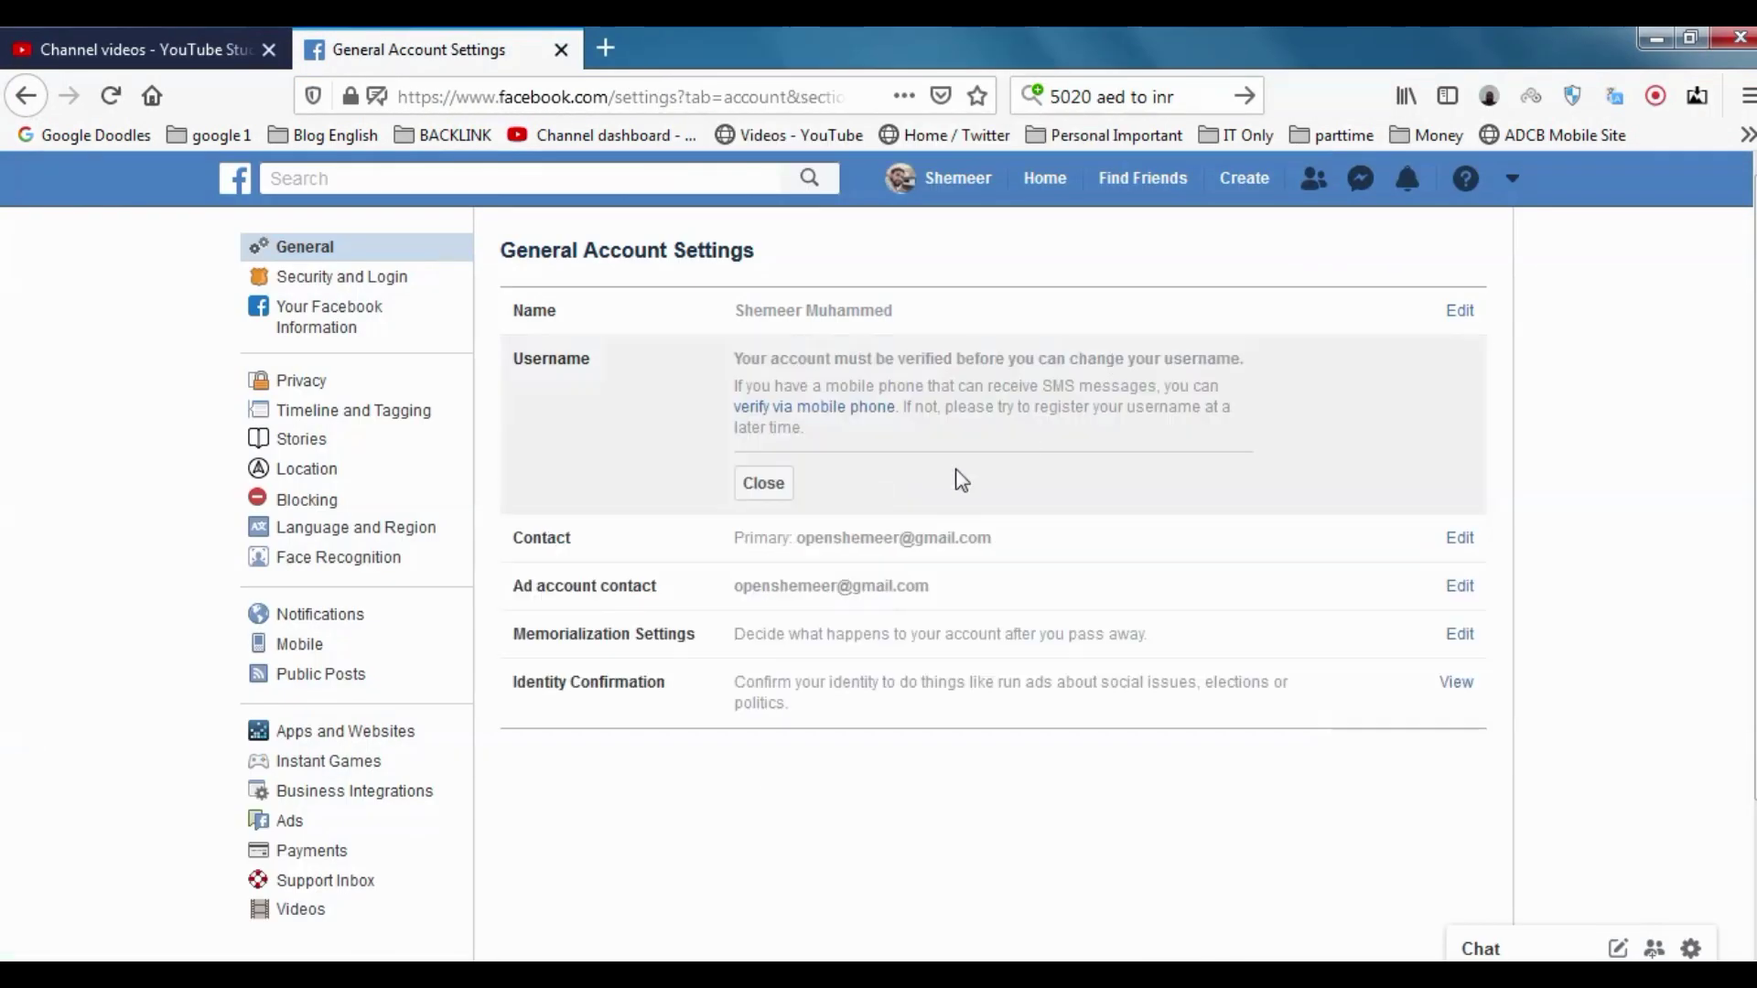
left_click(781, 480)
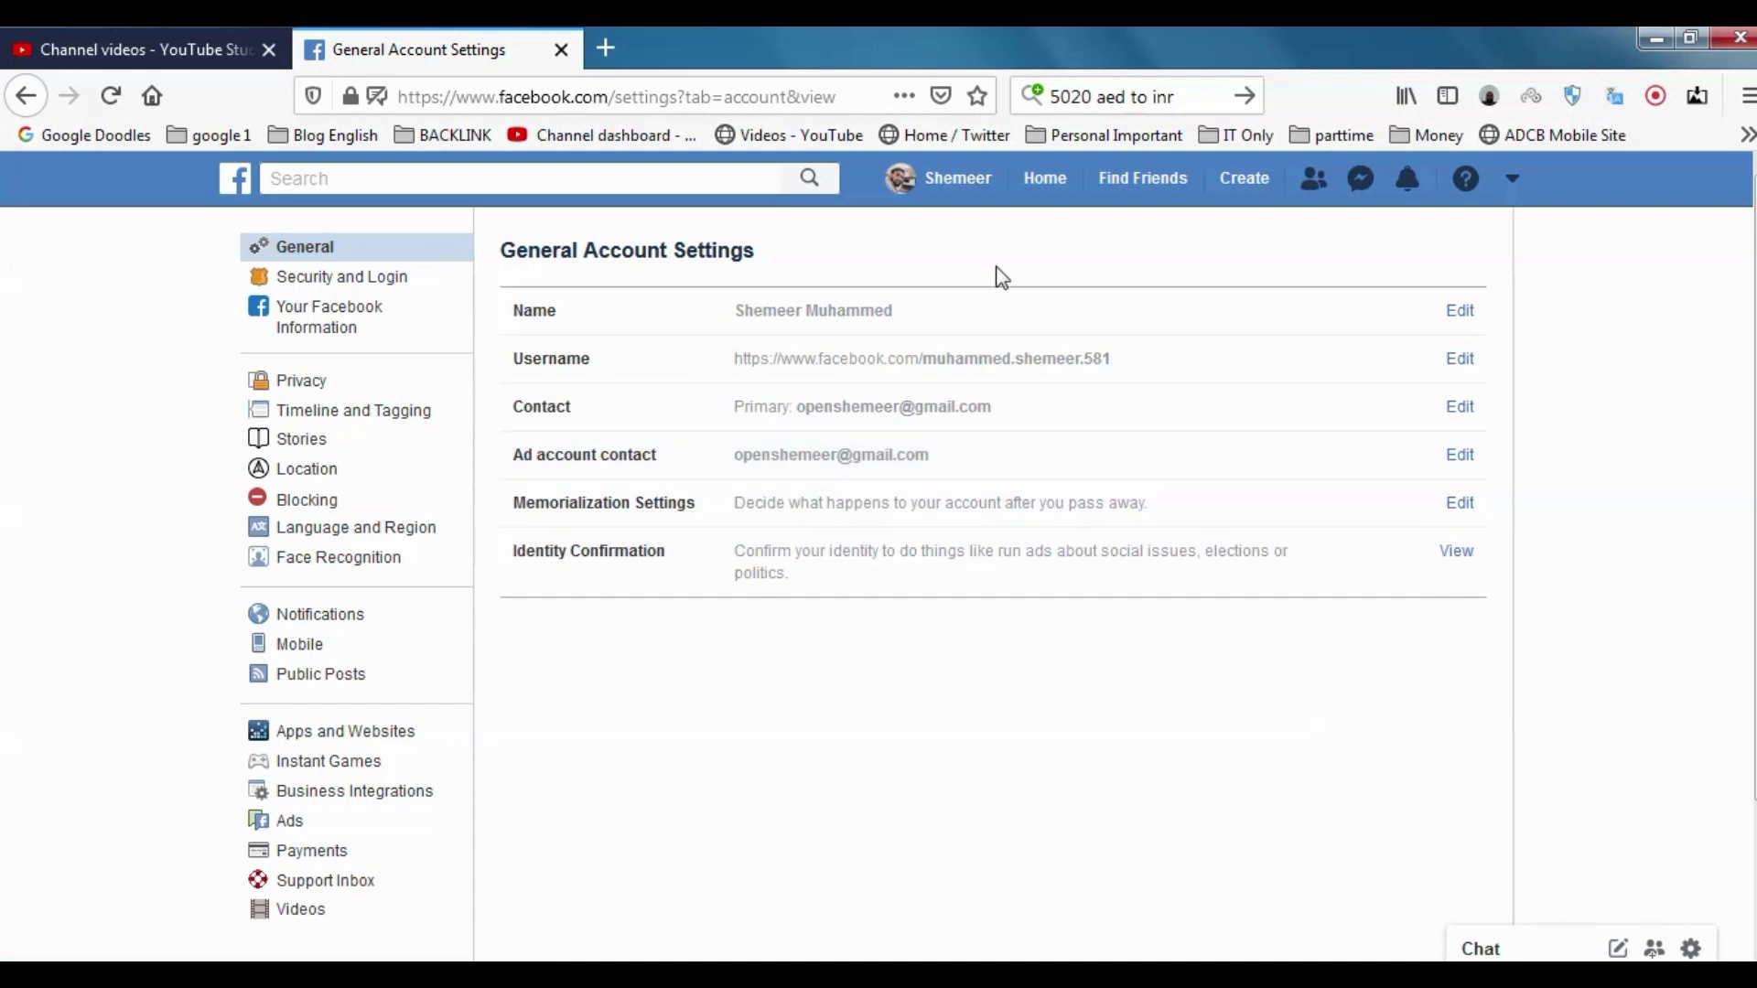
Open your profile page and copy its full web address from the address bar
left_click(952, 177)
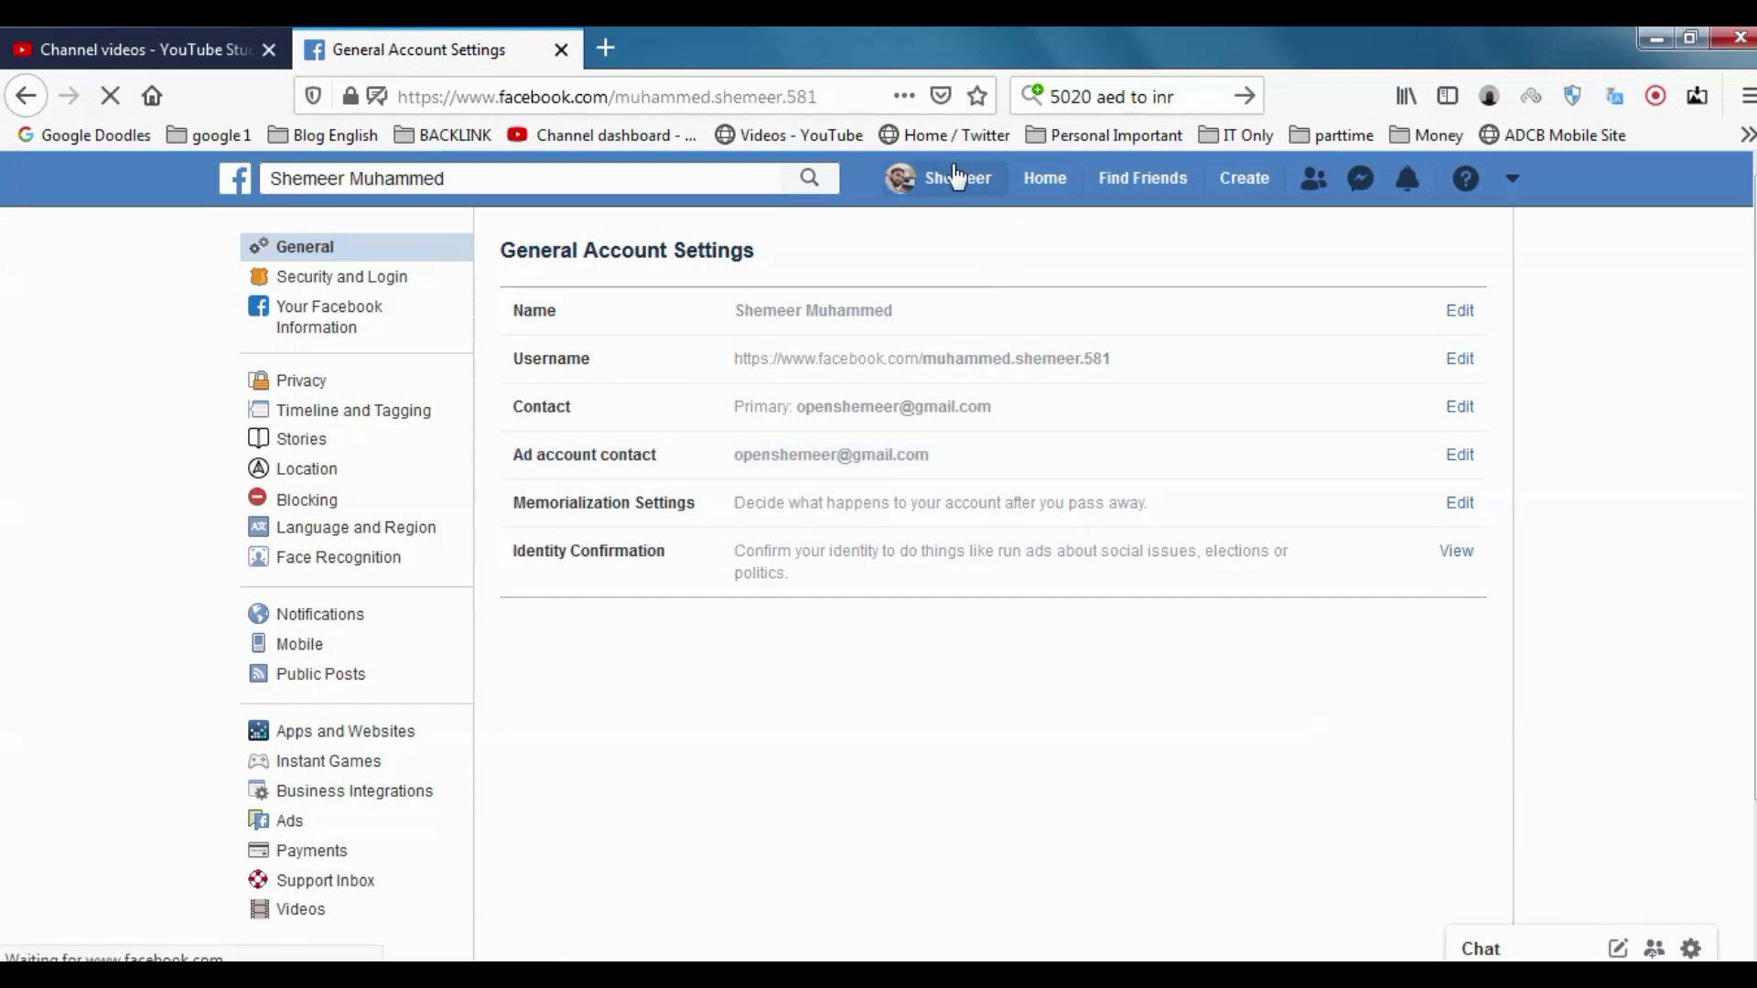
left_click(776, 107)
left_click_drag(817, 97, 366, 97)
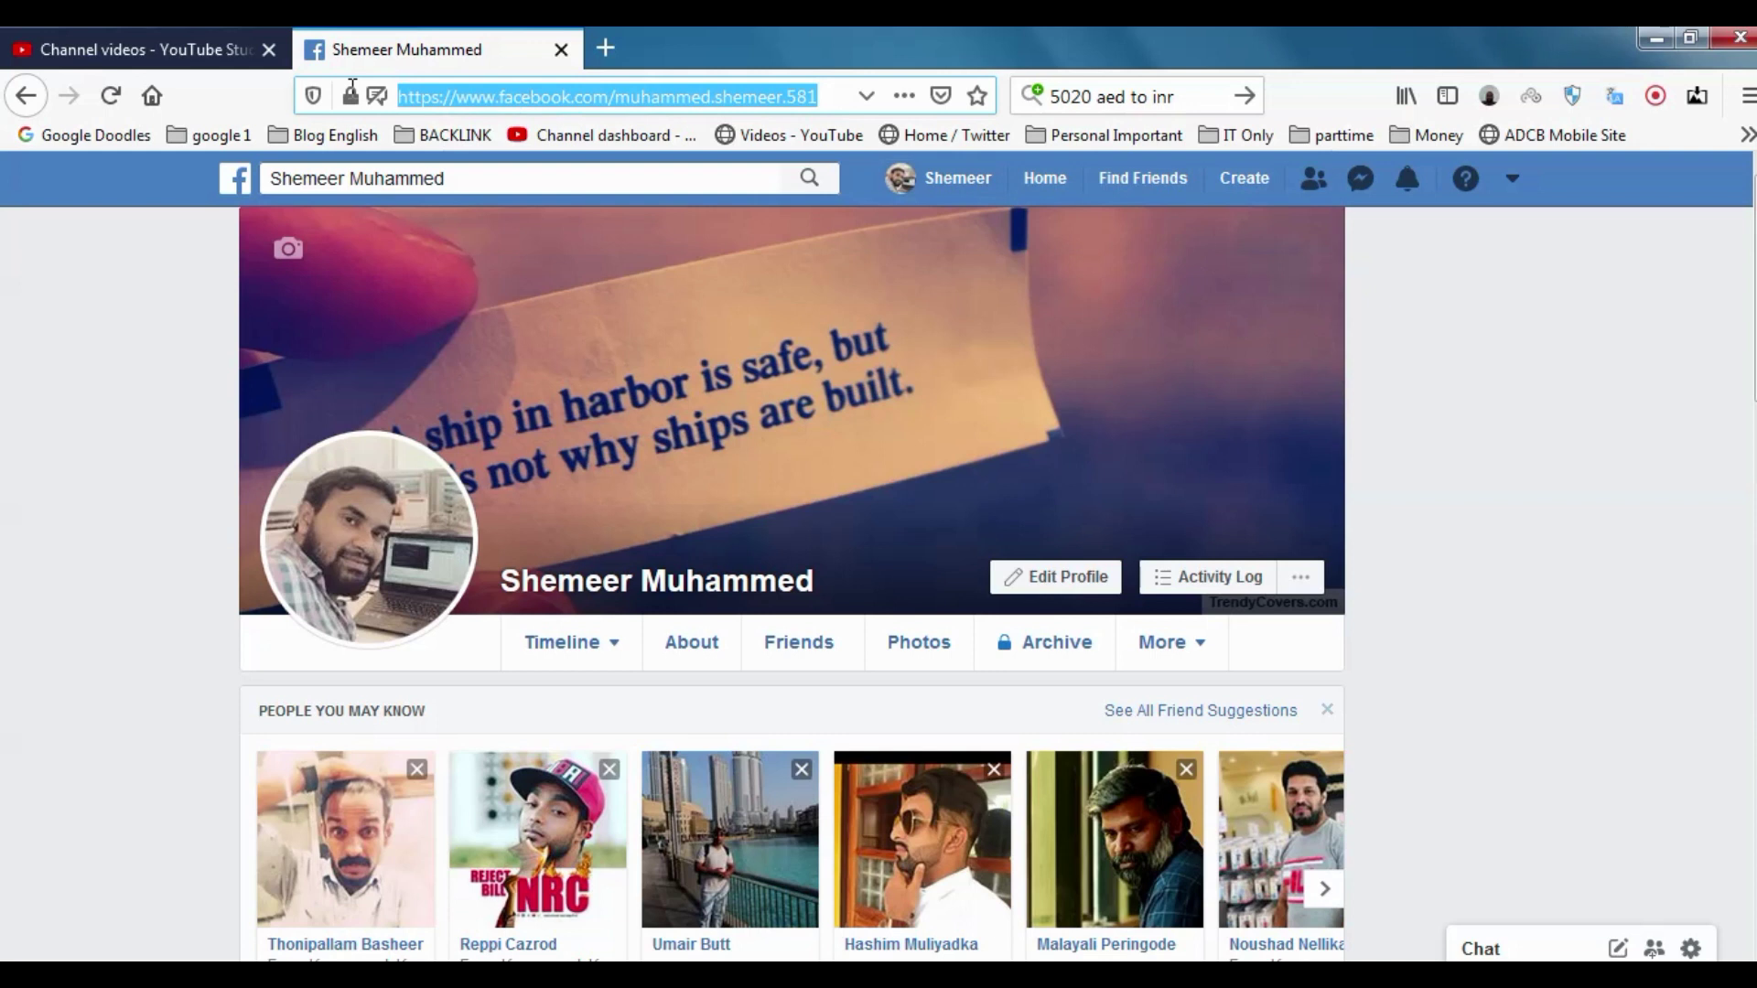
left_click(824, 96)
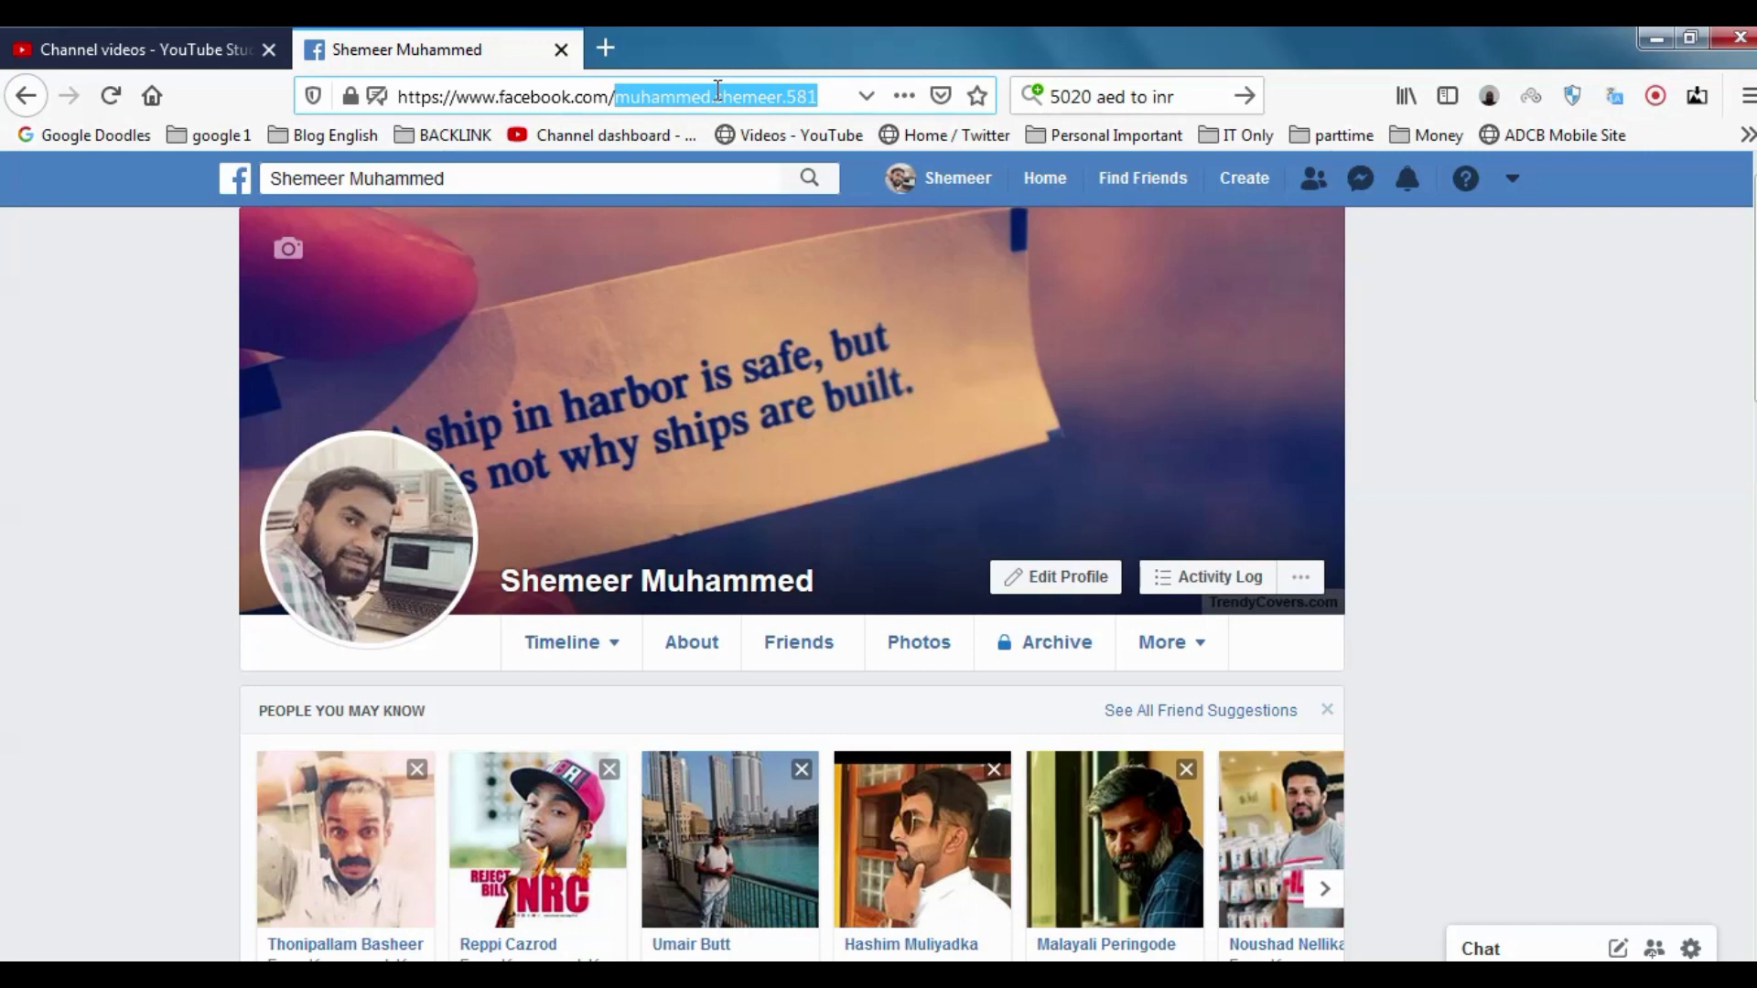
left_click(828, 86)
left_click_drag(820, 95, 369, 64)
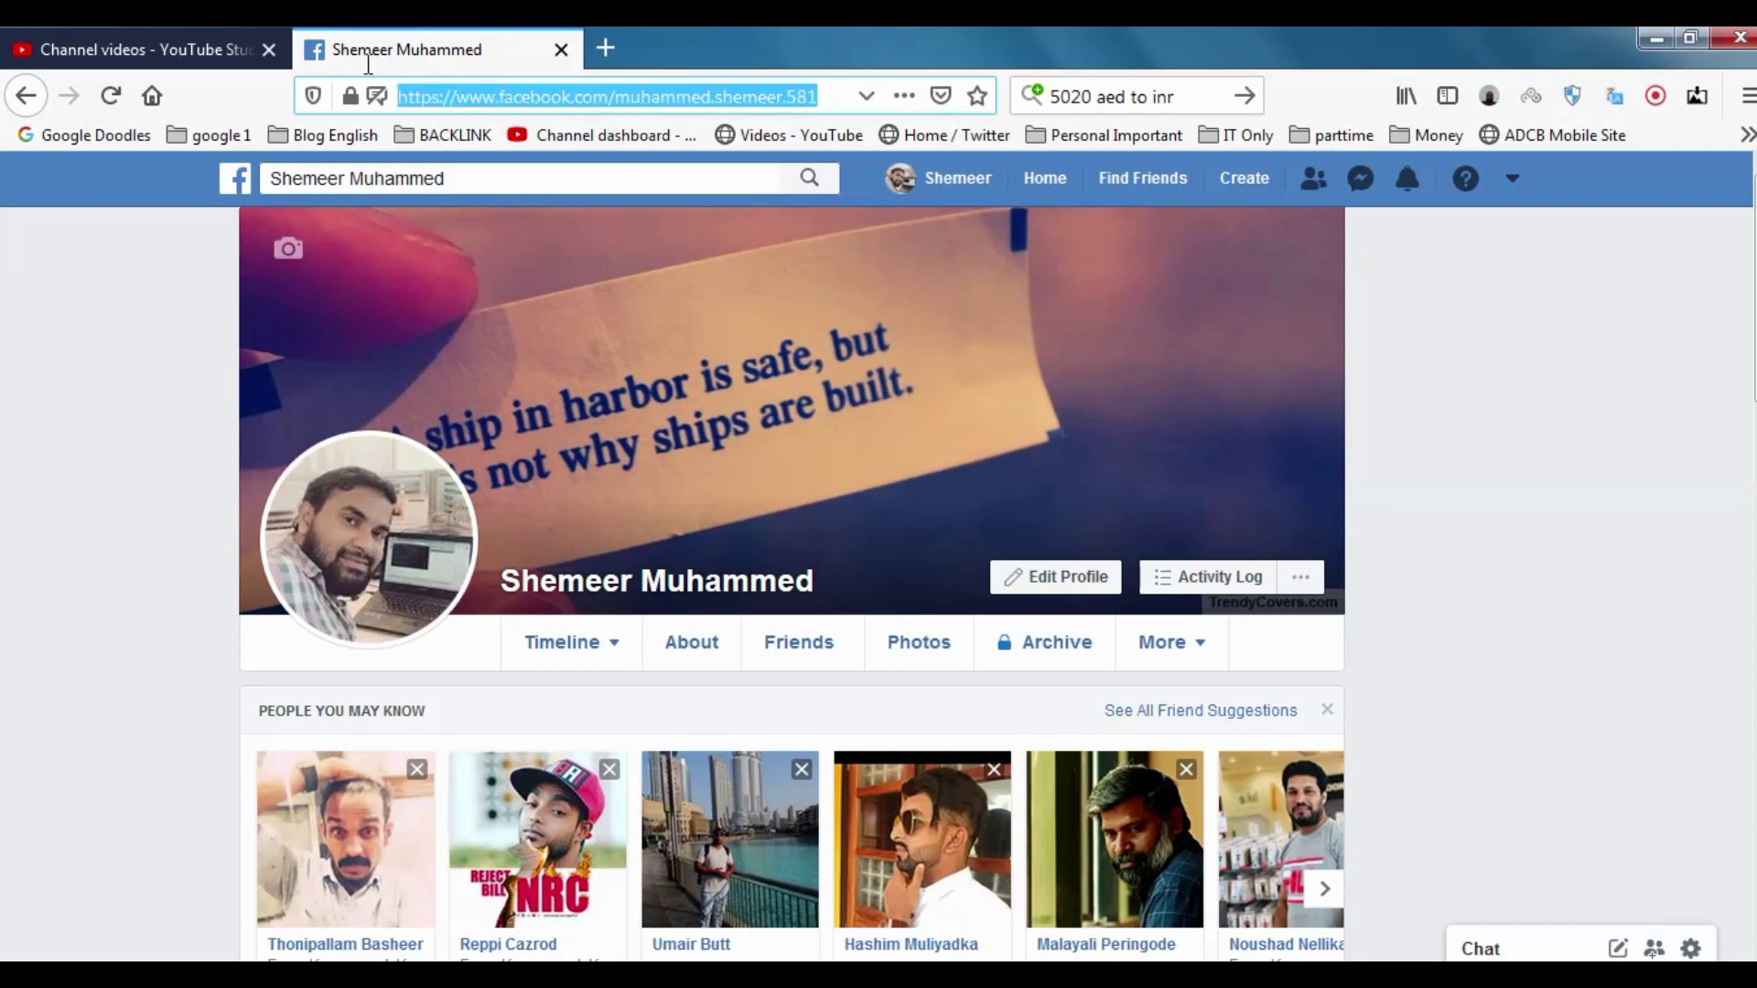
right_click(482, 103)
left_click(551, 187)
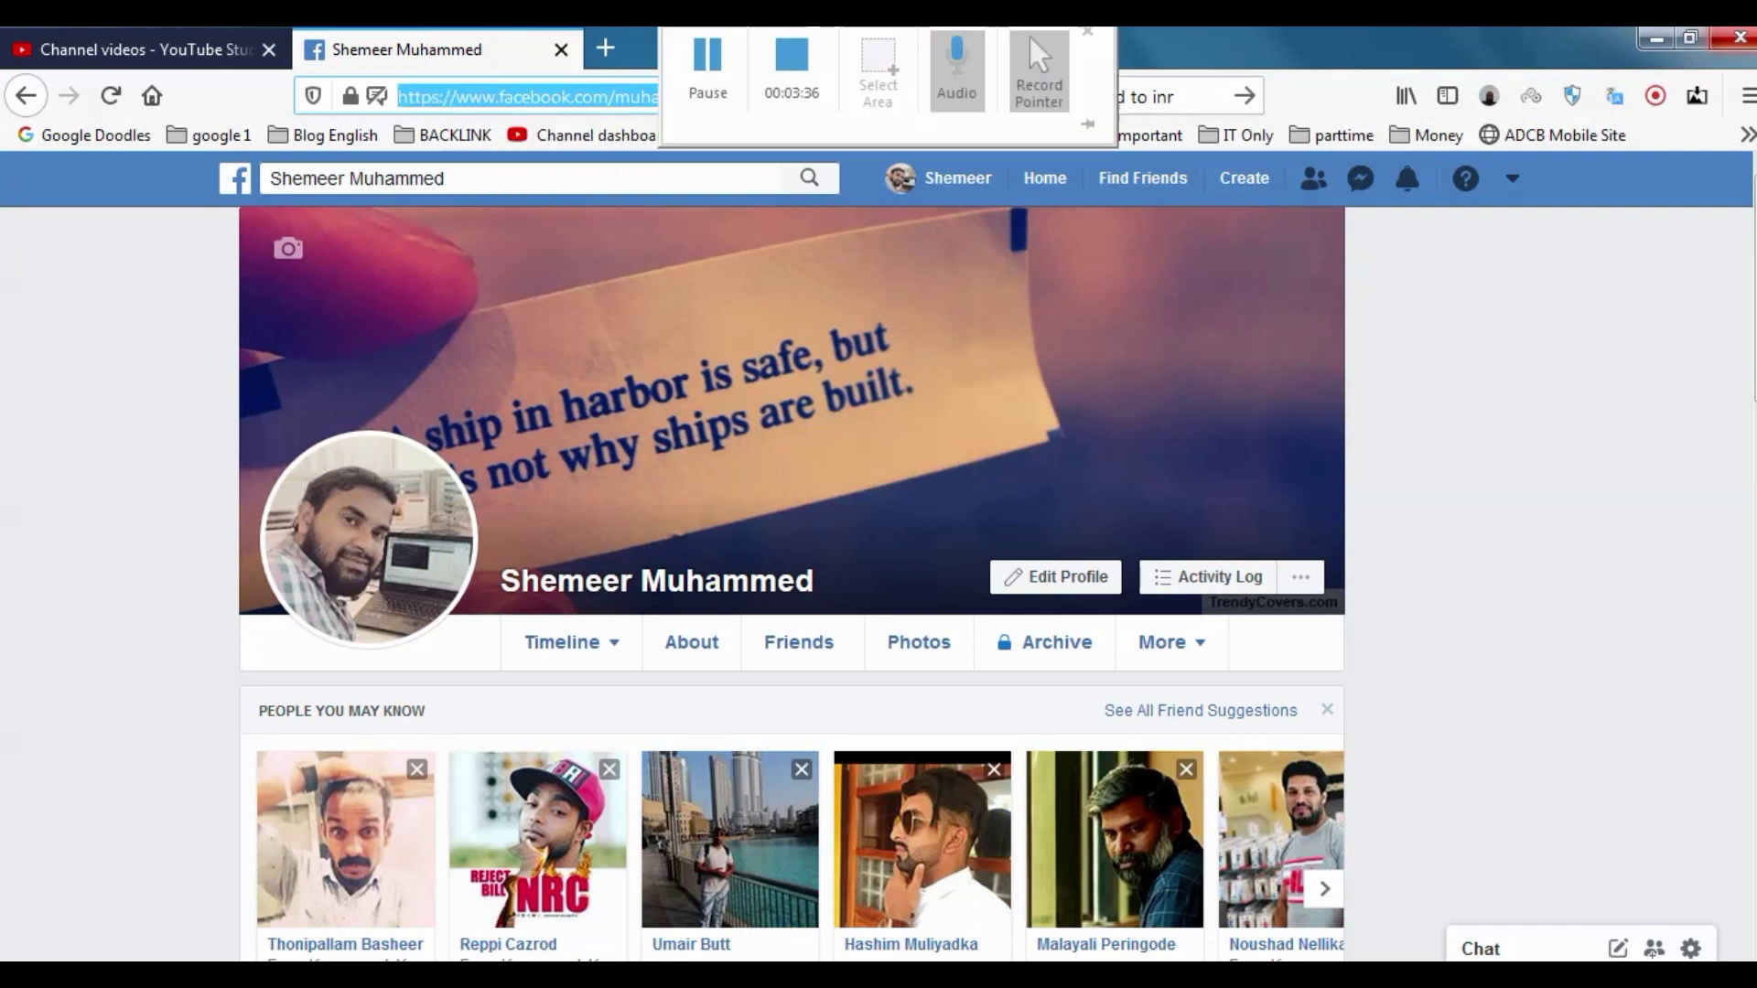
left_click(1748, 95)
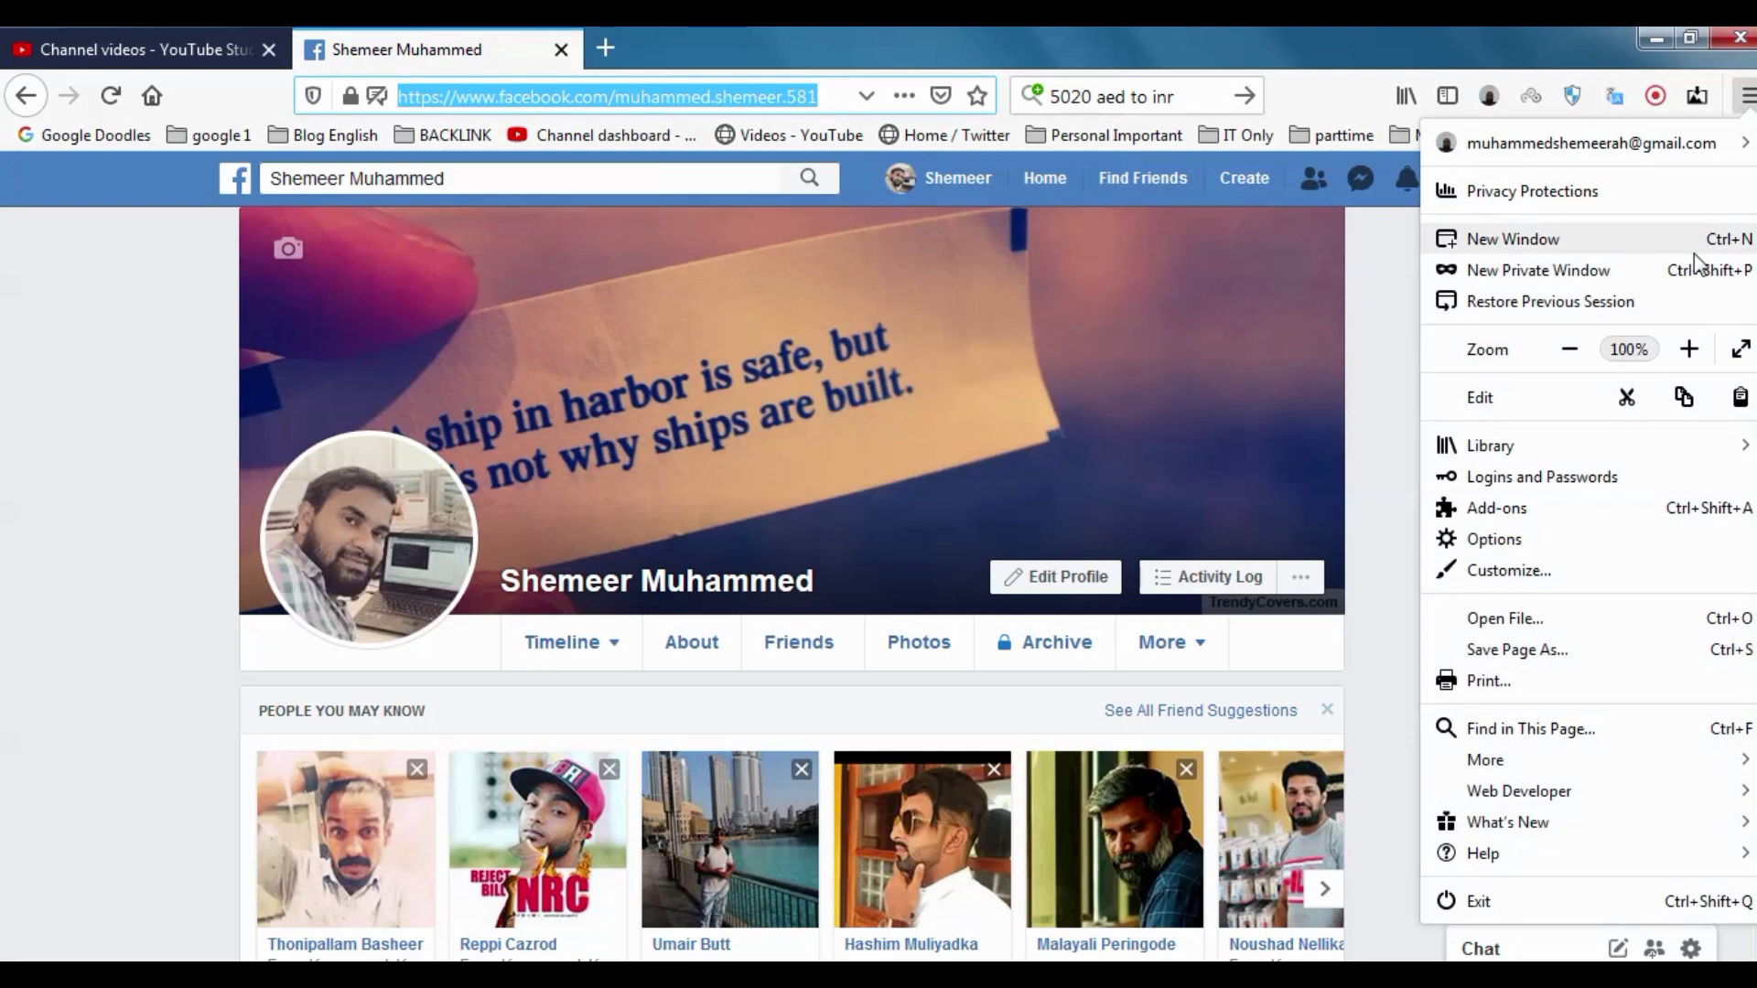
Load the copied profile link in a new private window and scroll the public profile
left_click(1643, 272)
right_click(767, 102)
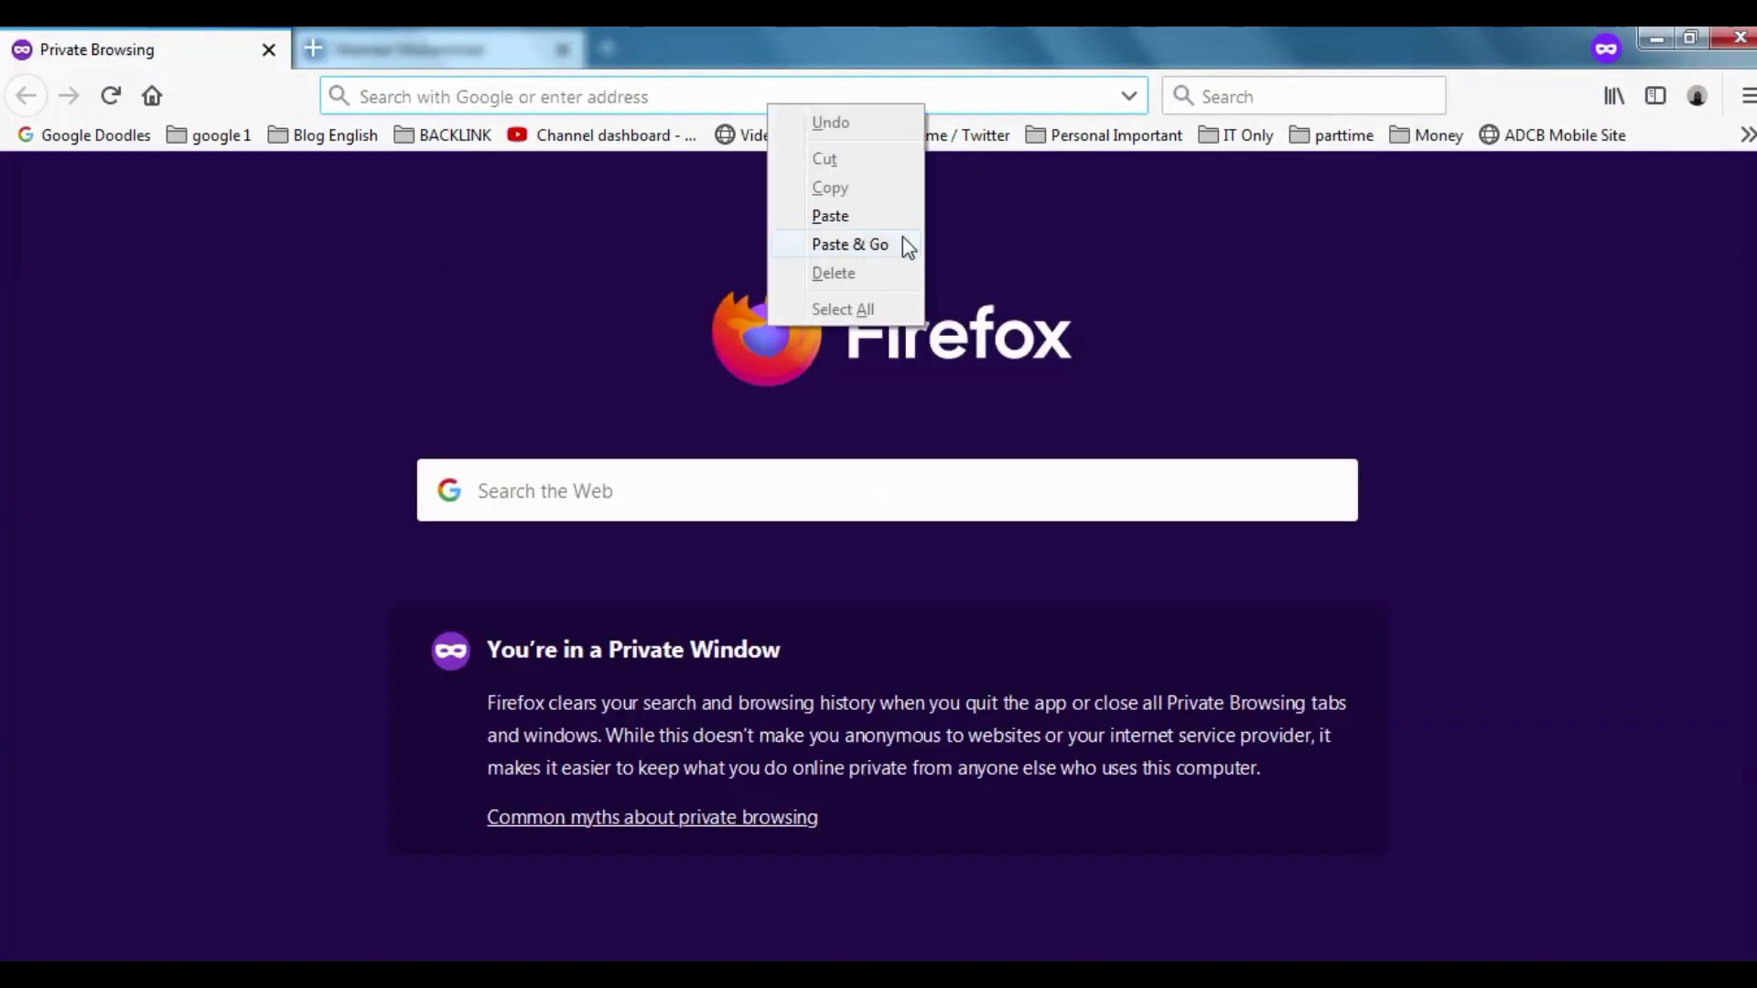
left_click(906, 245)
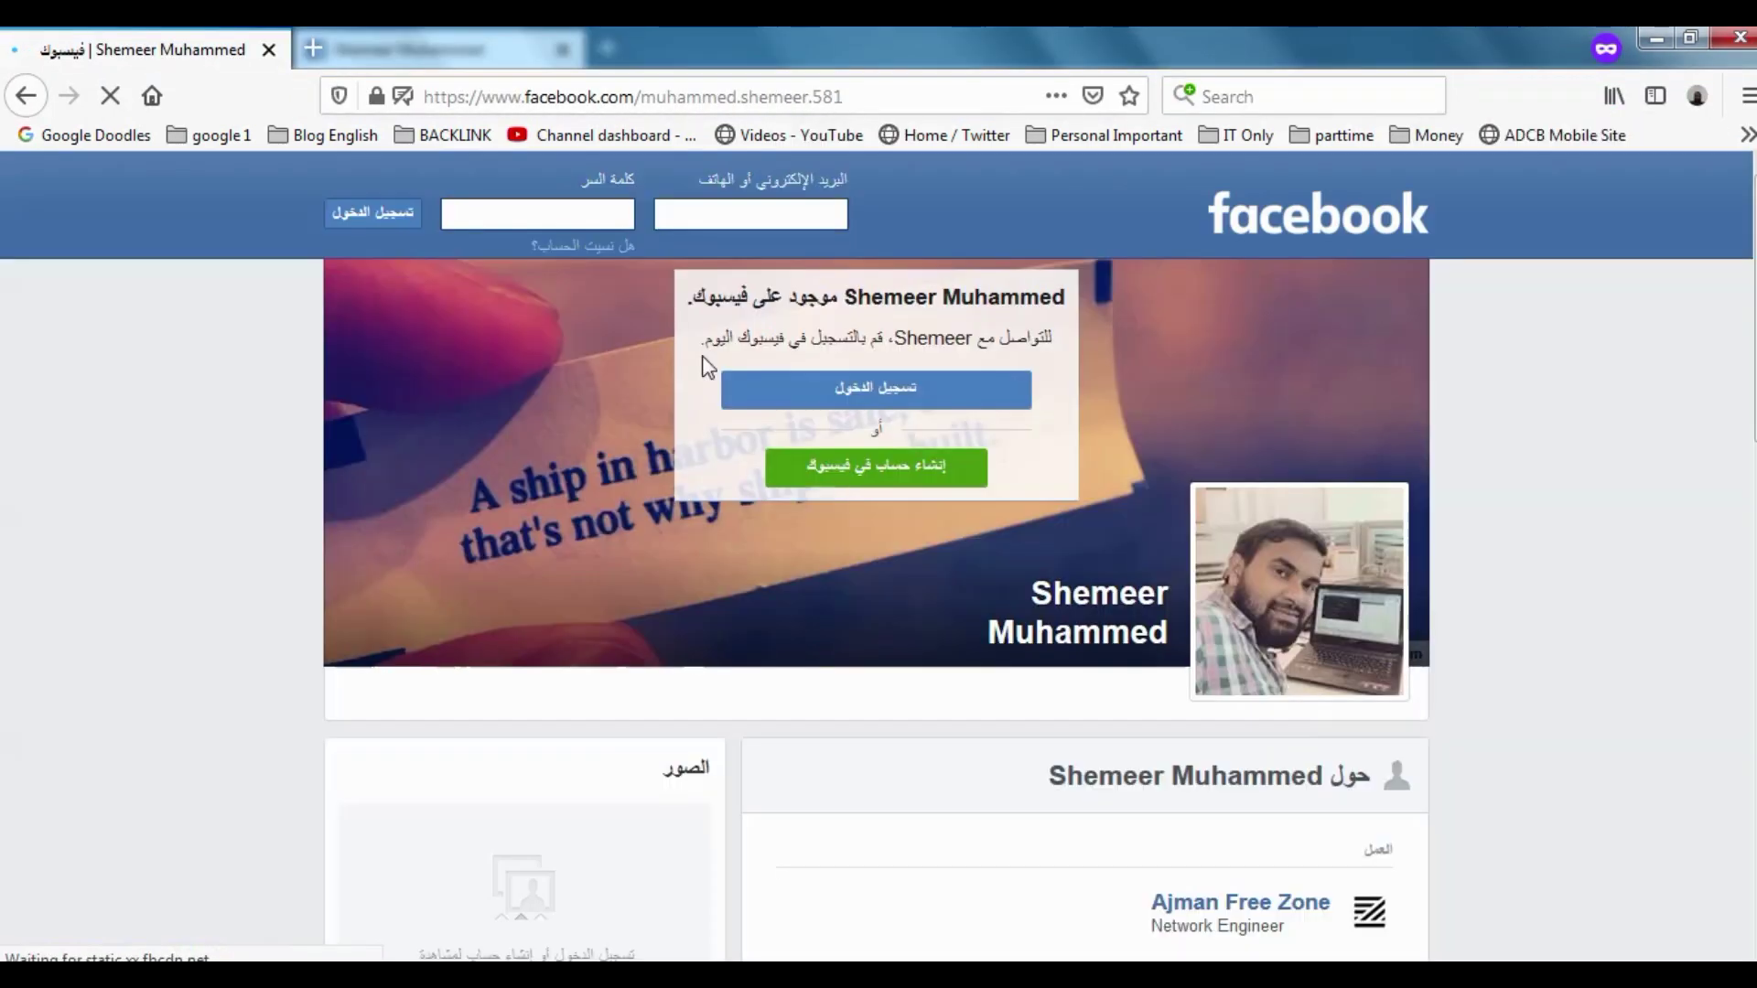
scroll(1117, 494, "down", 15)
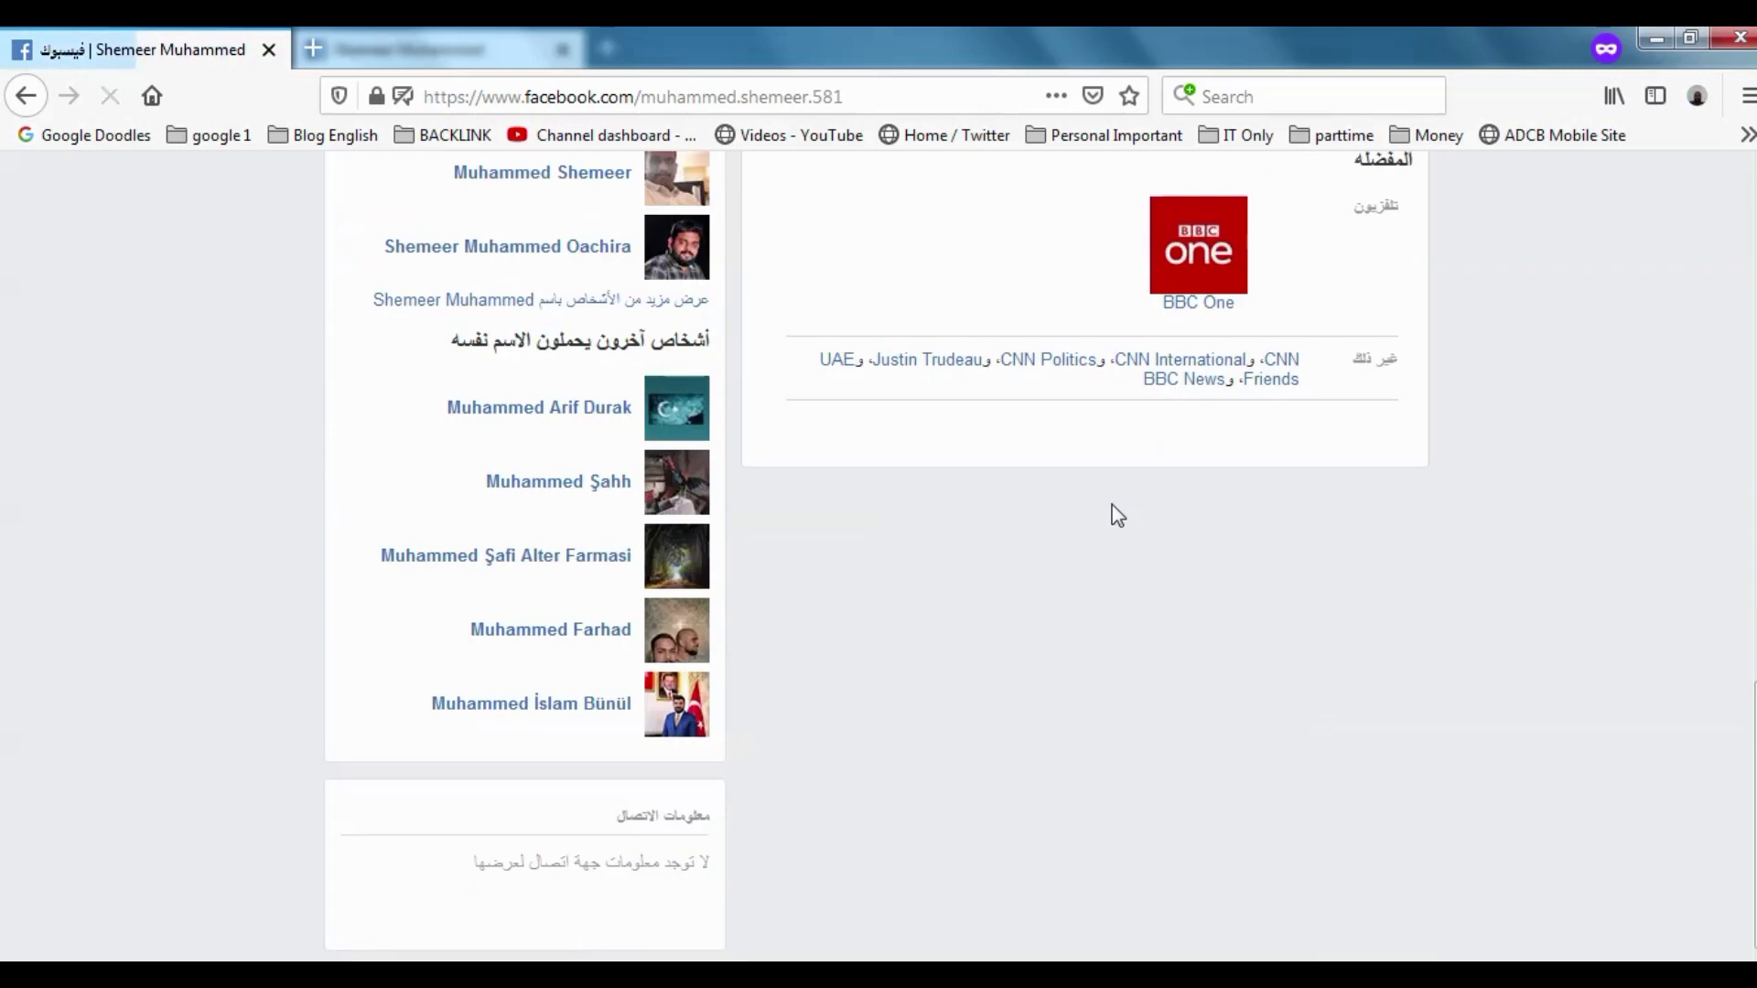
scroll(1118, 516, "up", 15)
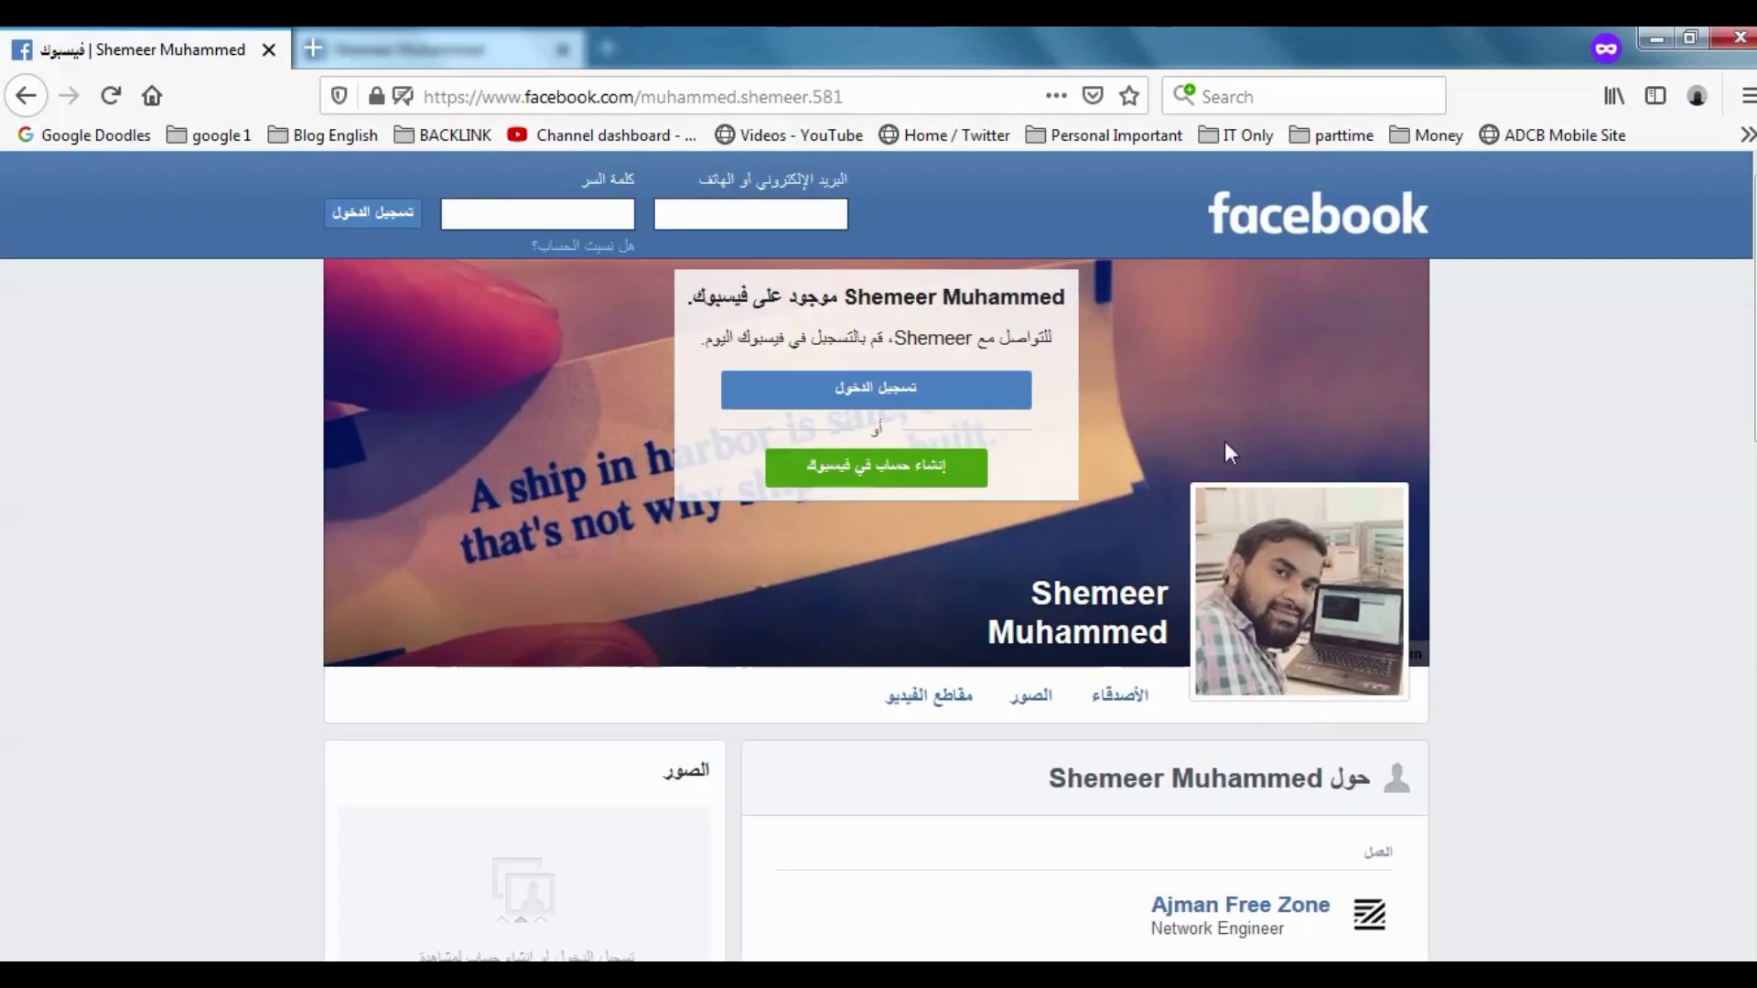
scroll(1226, 452, "down", 10)
scroll(1343, 470, "up", 8)
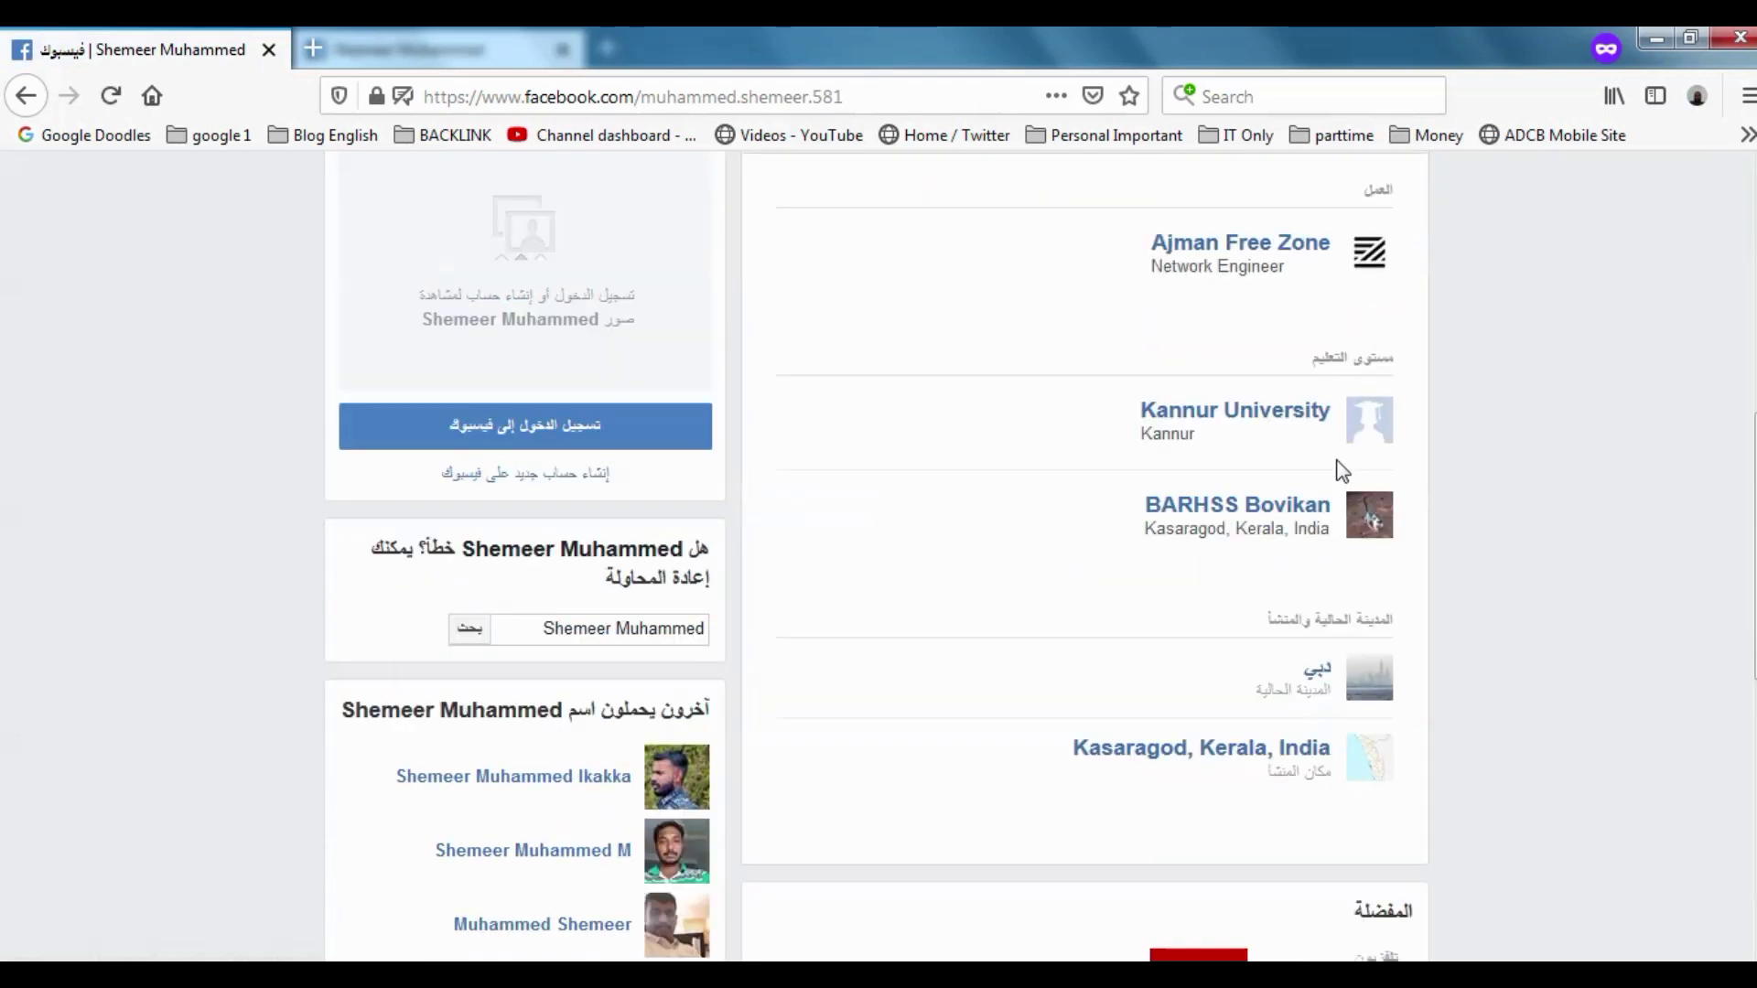
scroll(1190, 448, "up", 7)
Close the private window and return to the signed-in account menu
left_click(1739, 37)
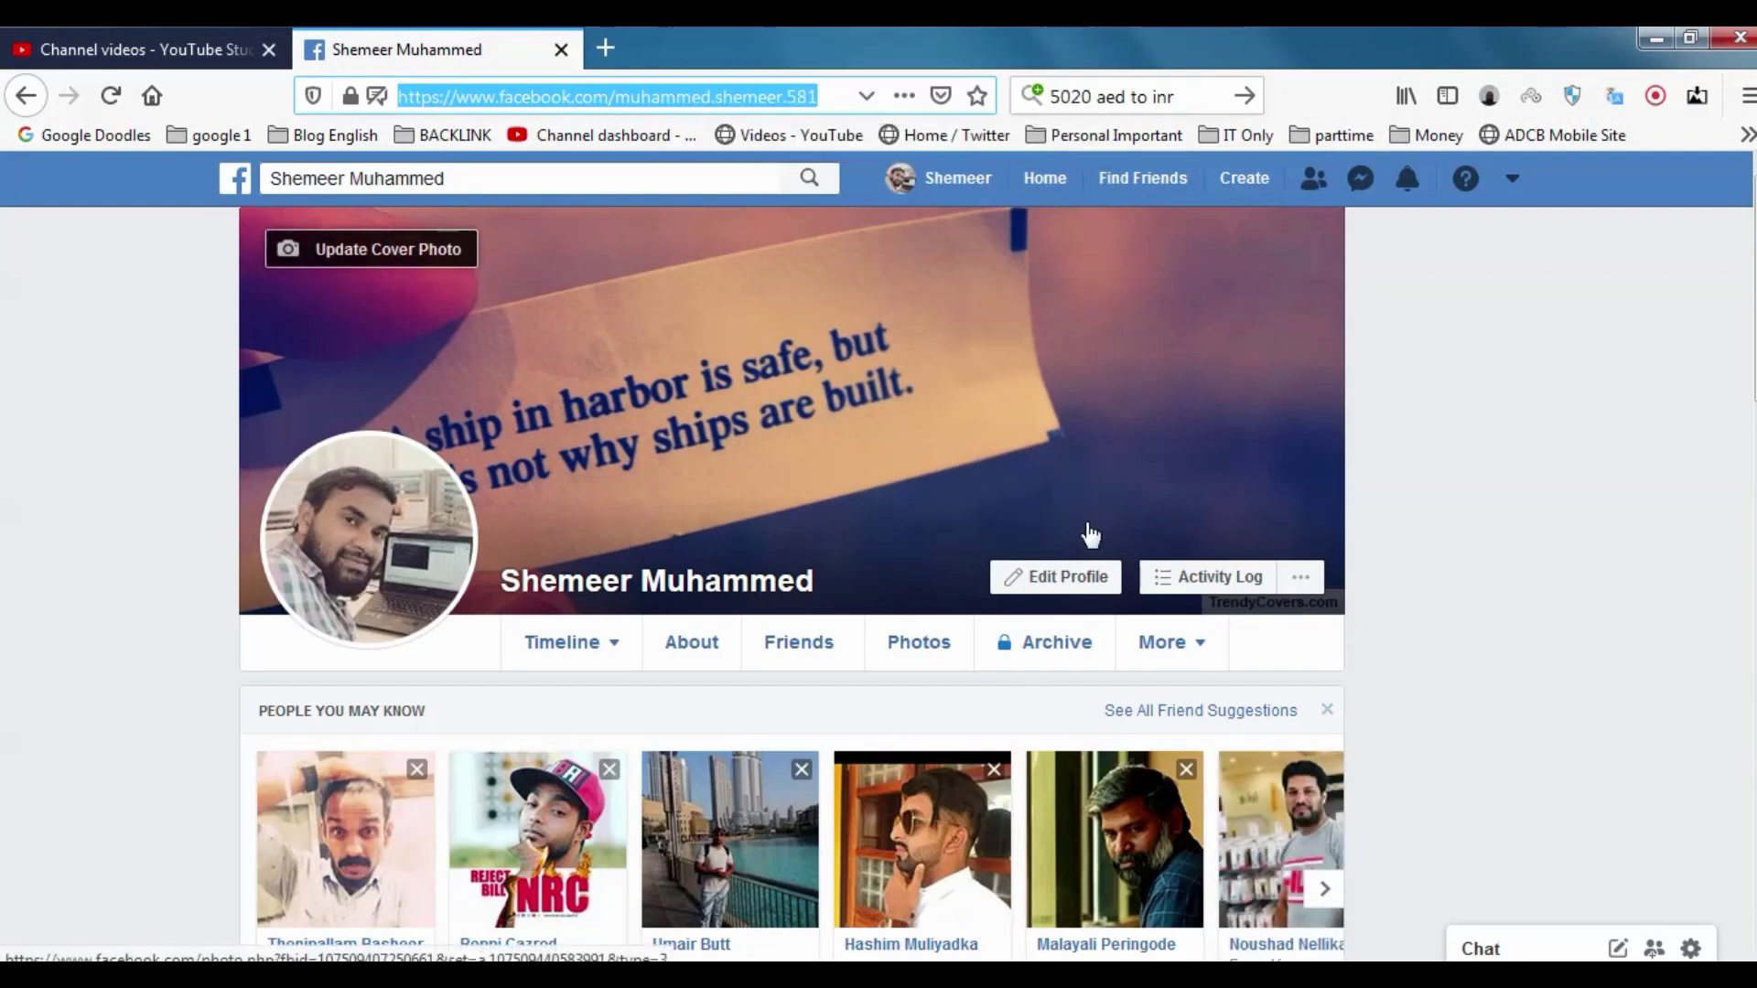
mouse_move(854, 28)
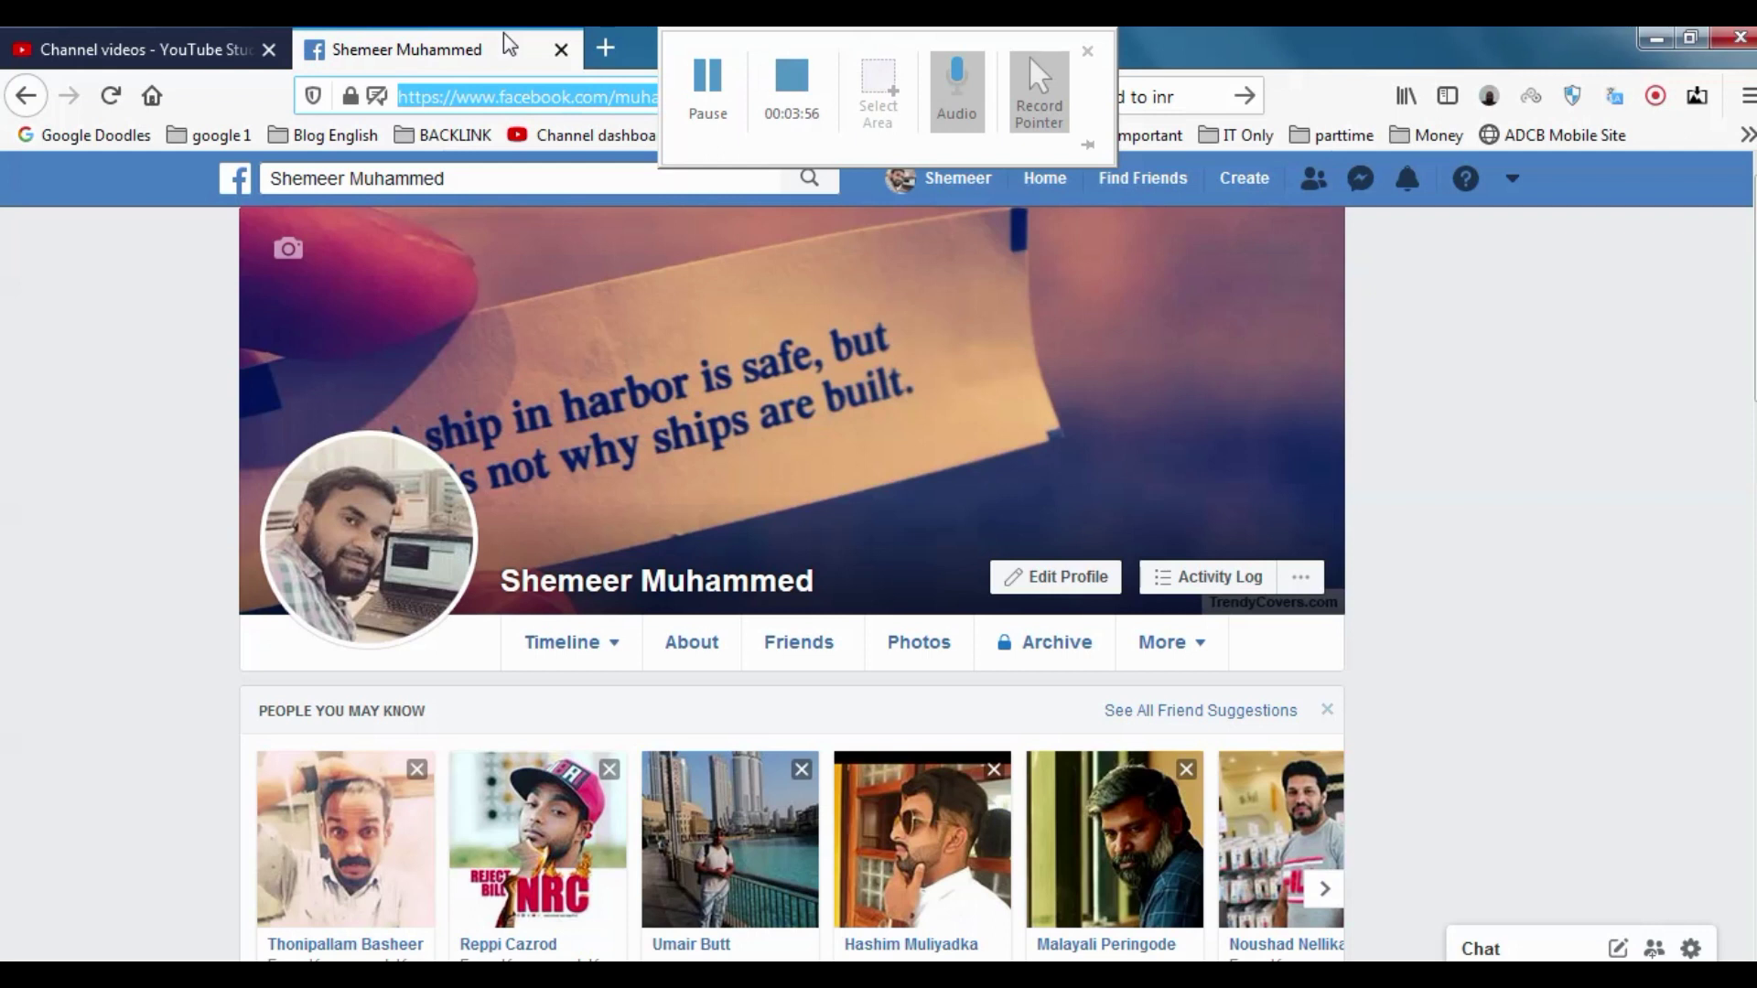
left_click(1512, 180)
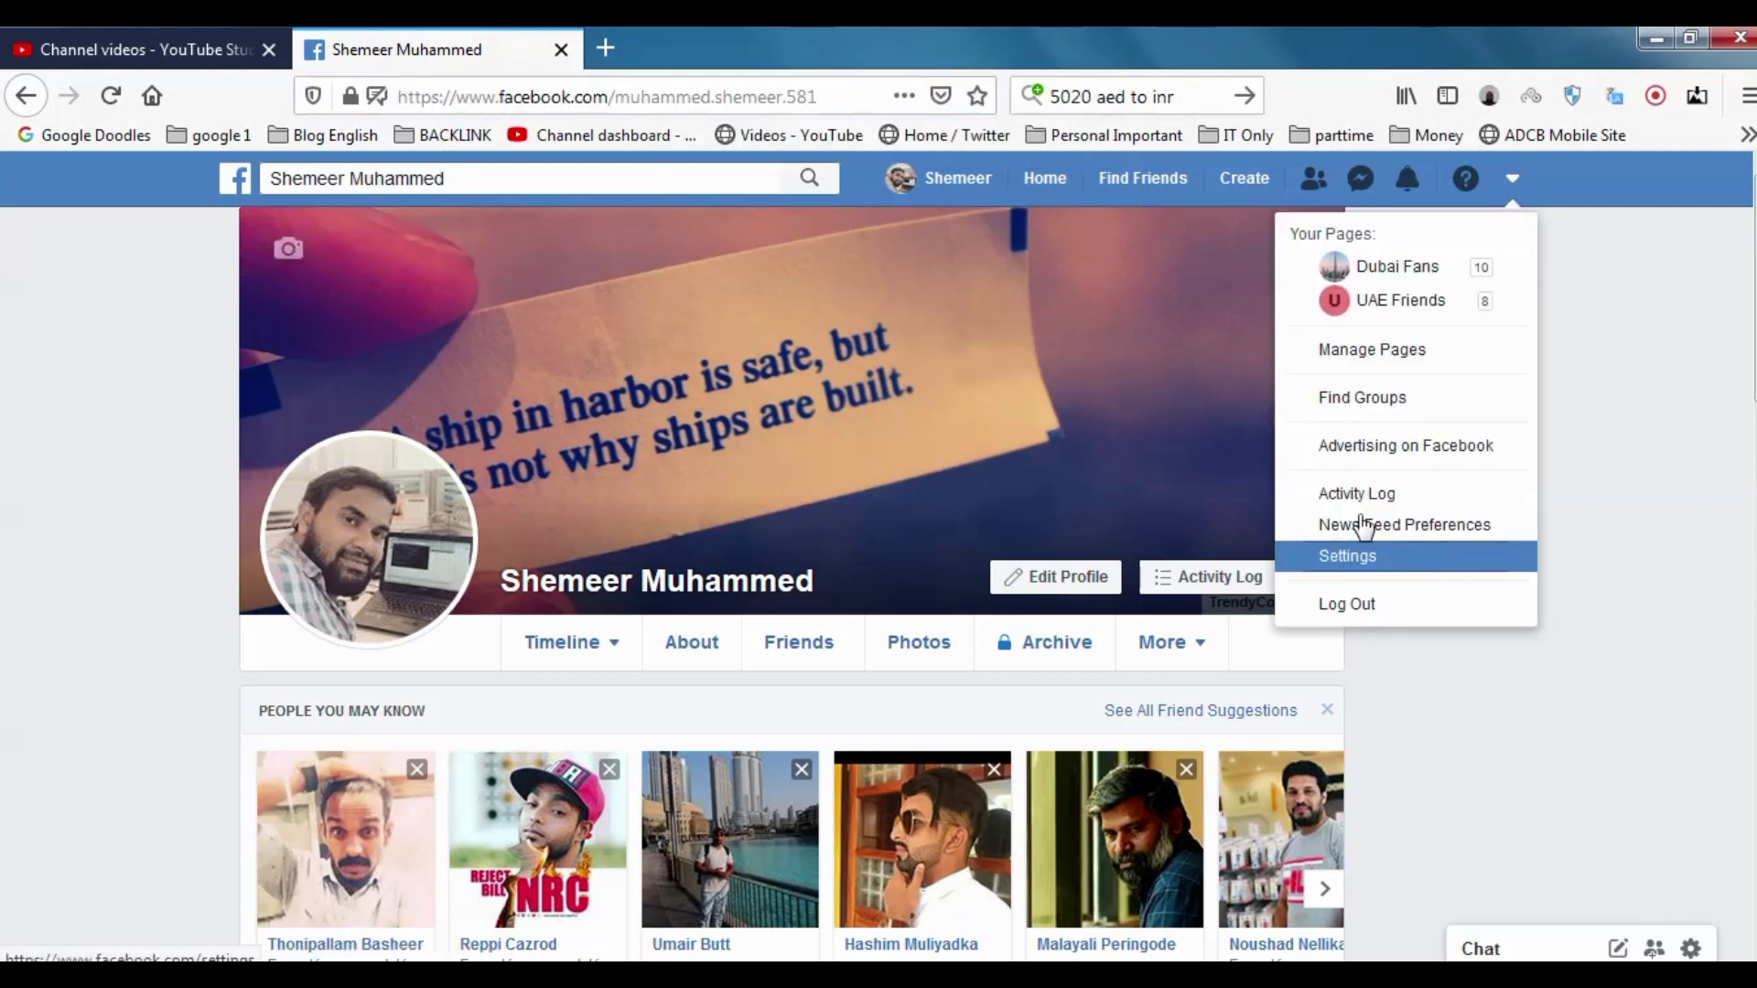